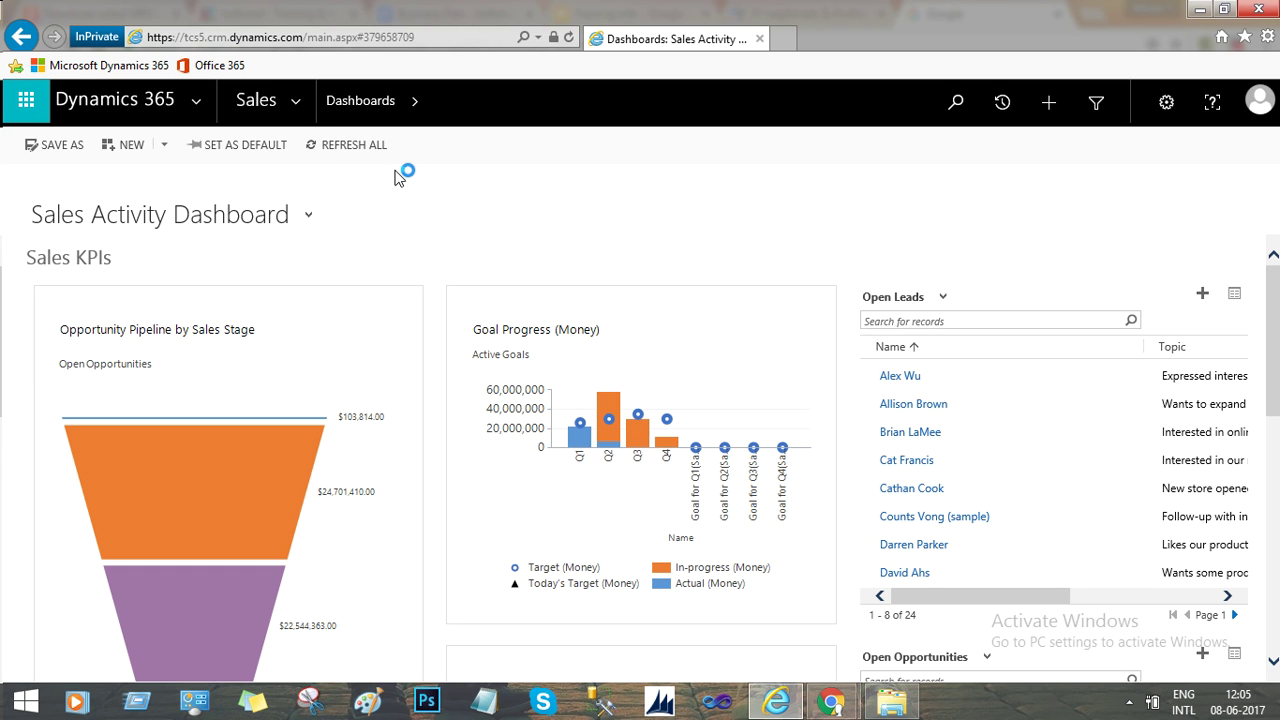
Step: Open the Contacts list from the Sales area
{"action": "left_click", "coordinate": [296, 102]}
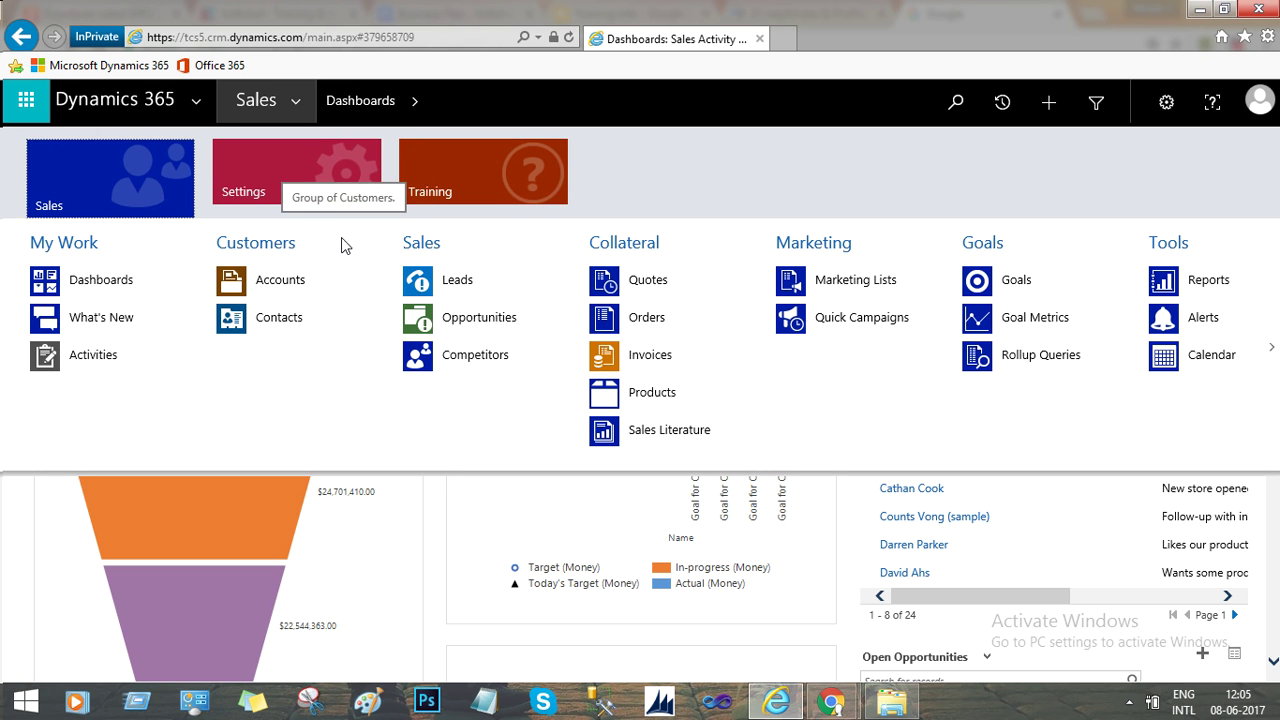
{"action": "left_click", "coordinate": [257, 318]}
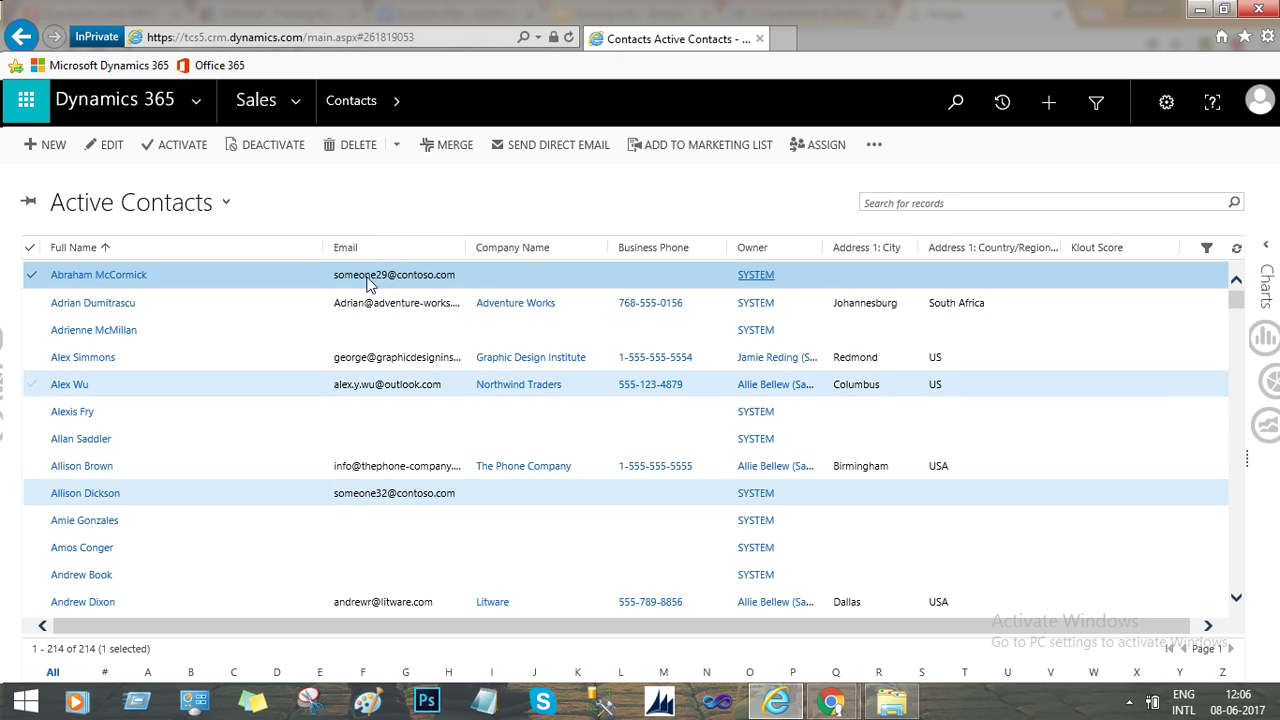
{"action": "left_click", "coordinate": [367, 363]}
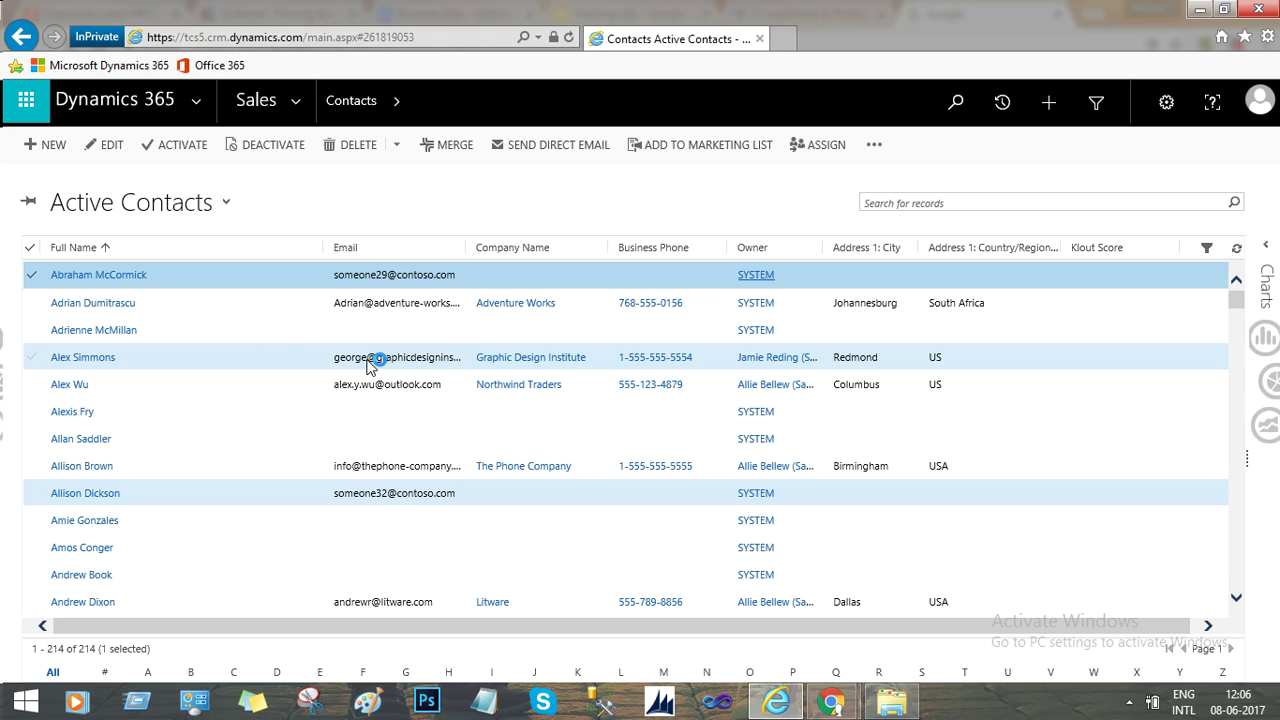
Step: Start exporting the Active Contacts view to Excel as a Dynamic Worksheet
{"action": "left_click", "coordinate": [875, 146]}
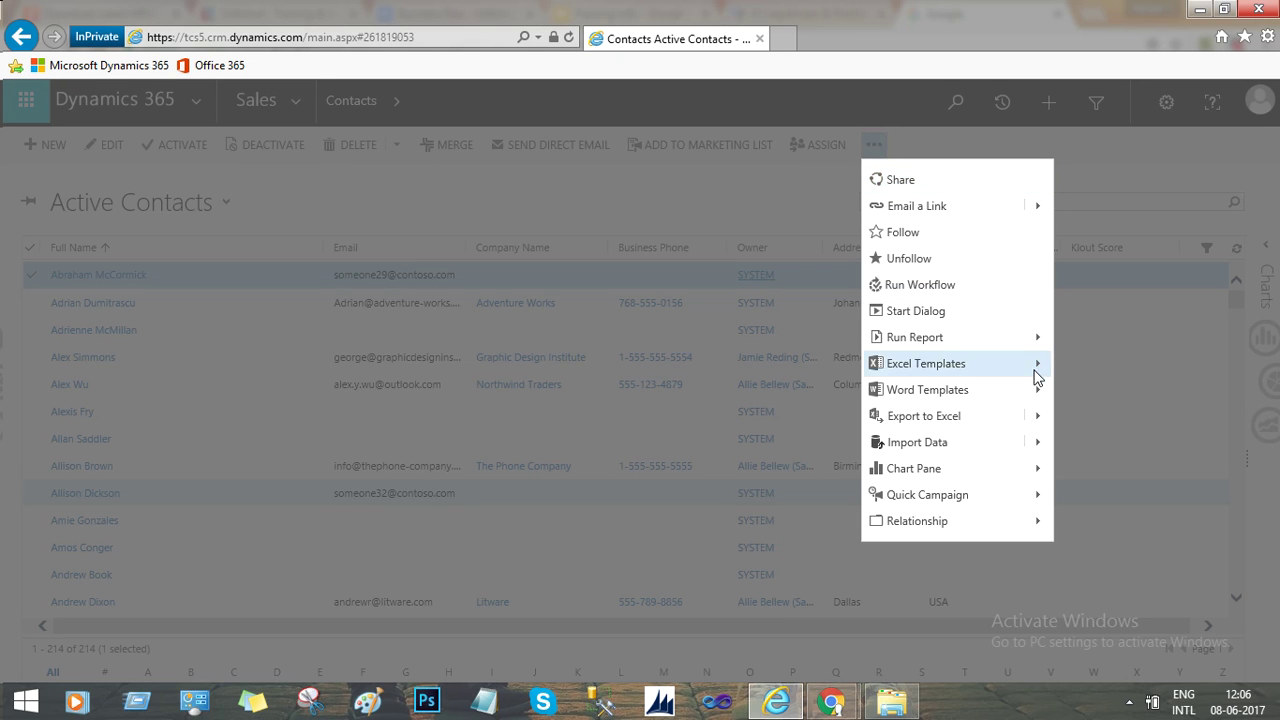
{"action": "left_click", "coordinate": [1036, 420]}
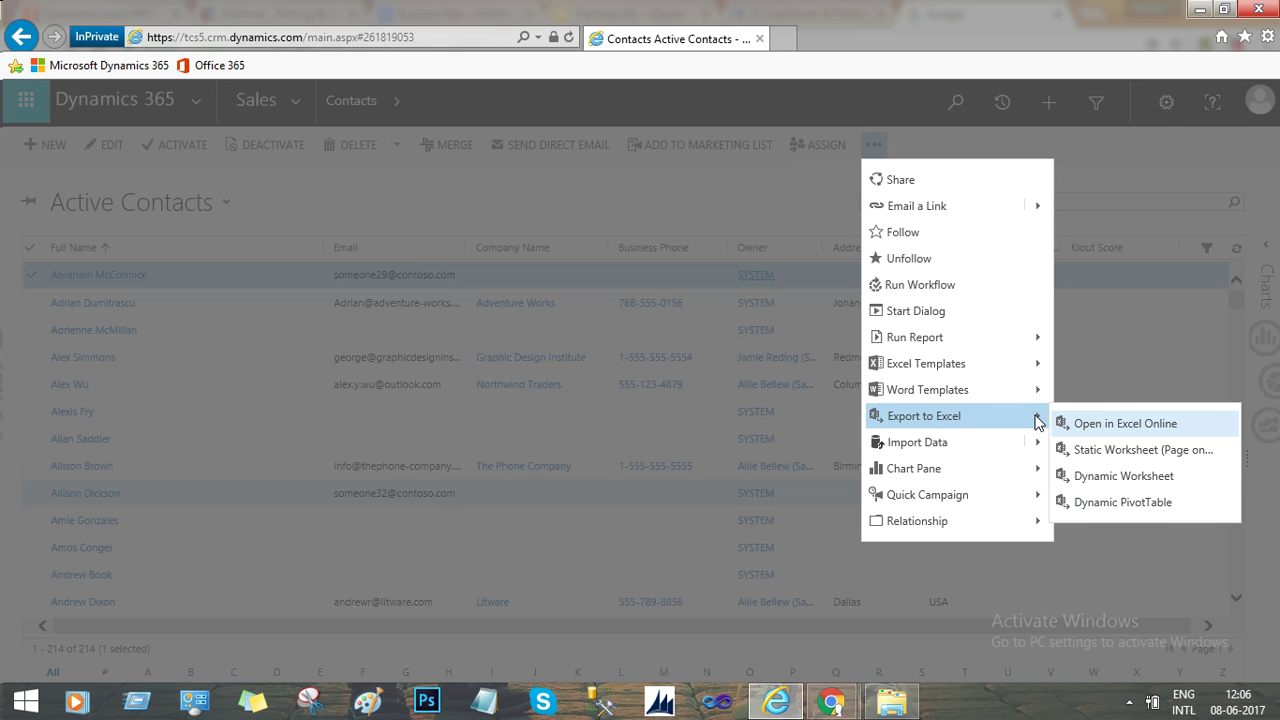
{"action": "left_click", "coordinate": [1124, 477]}
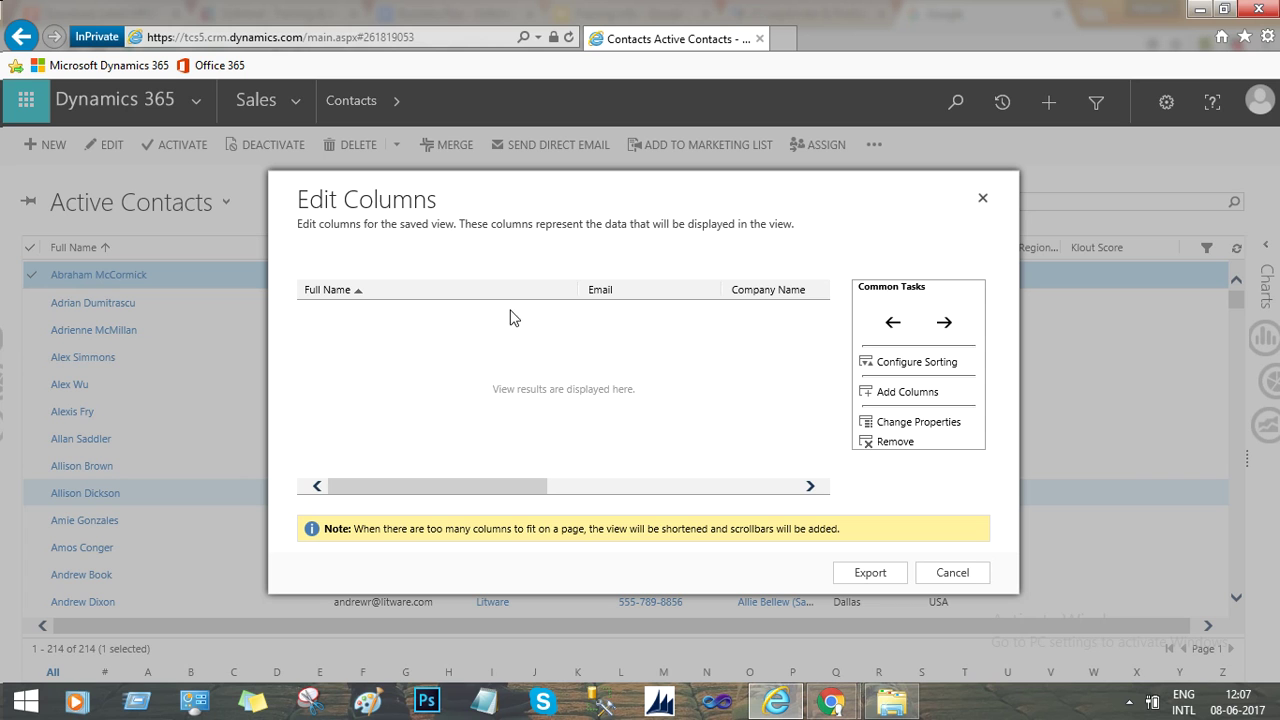
Step: Remove the Company Name, Business Phone and Owner columns from the export
{"action": "left_click", "coordinate": [780, 294]}
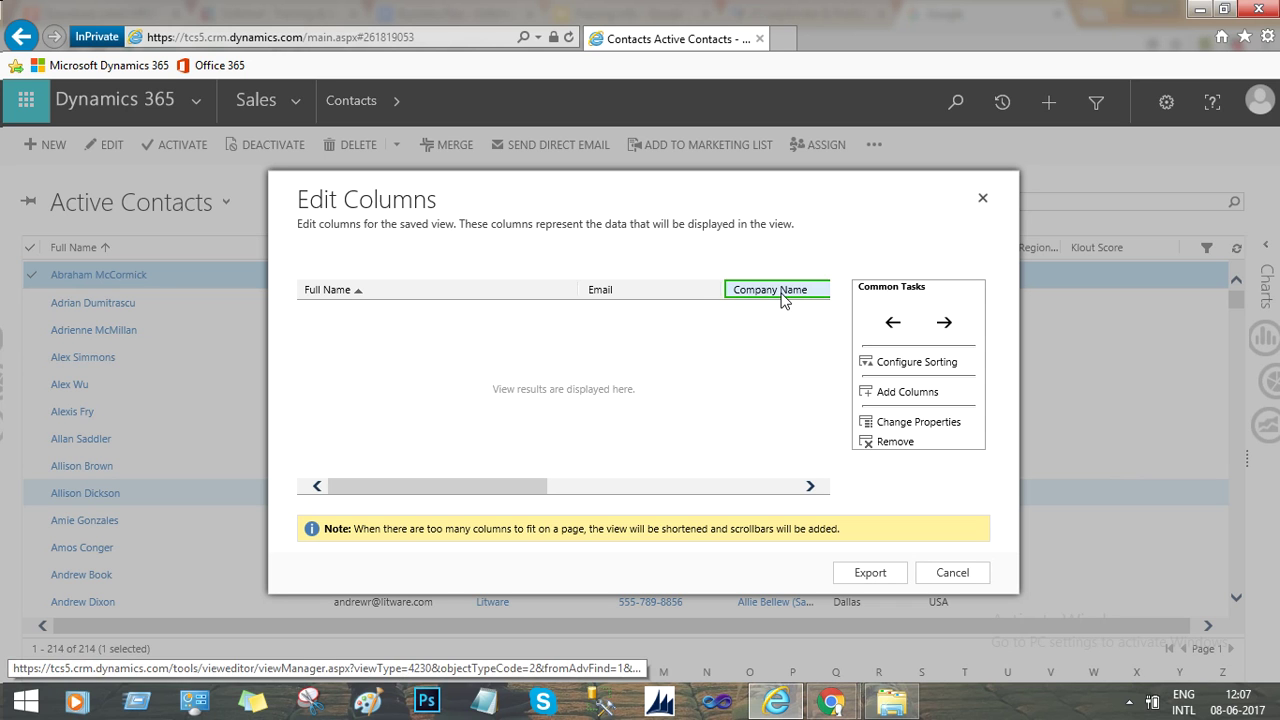
{"action": "left_click", "coordinate": [895, 442]}
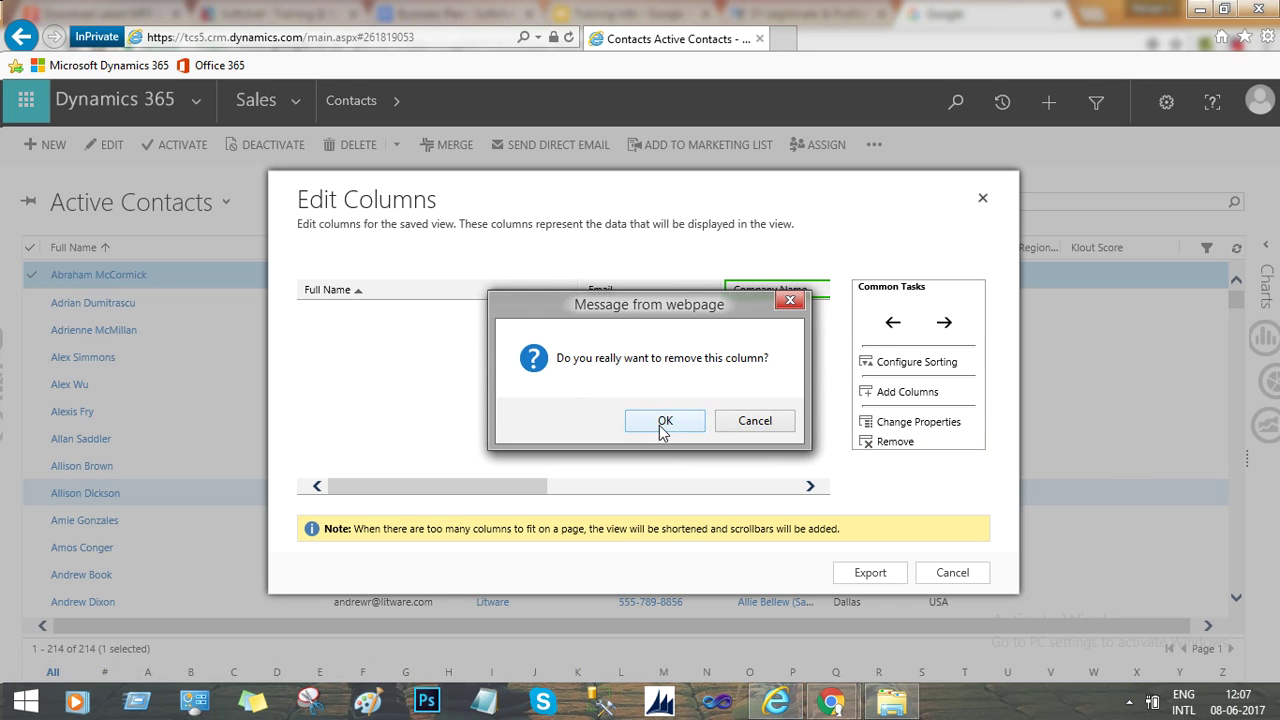
{"action": "left_click", "coordinate": [662, 421]}
{"action": "left_click", "coordinate": [766, 292]}
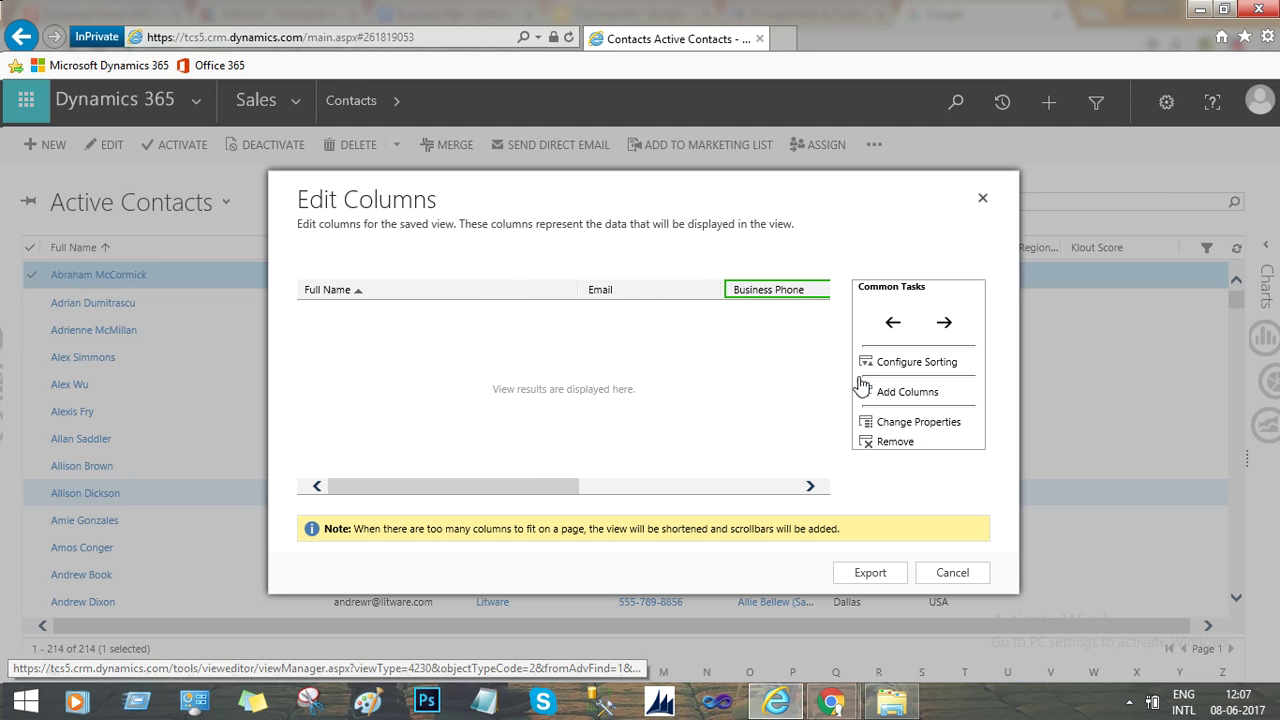
{"action": "left_click", "coordinate": [891, 442]}
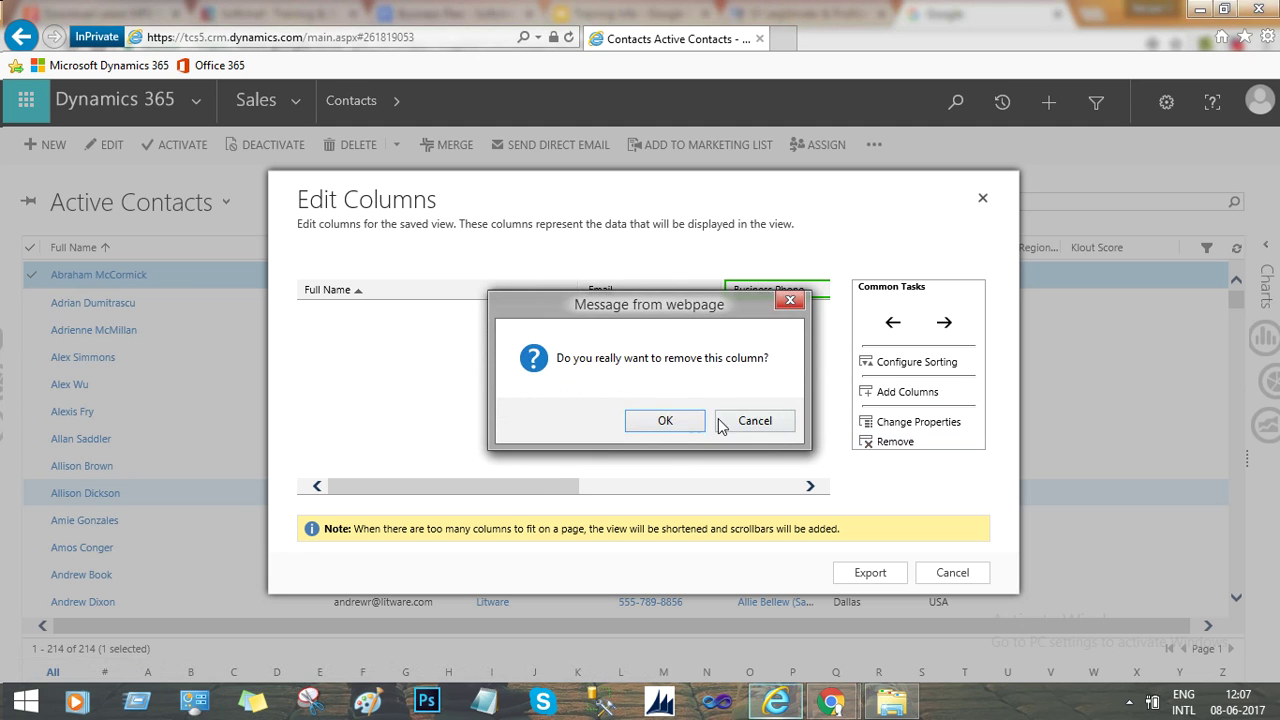
{"action": "left_click", "coordinate": [666, 420]}
{"action": "left_click", "coordinate": [772, 290]}
{"action": "left_click", "coordinate": [884, 442]}
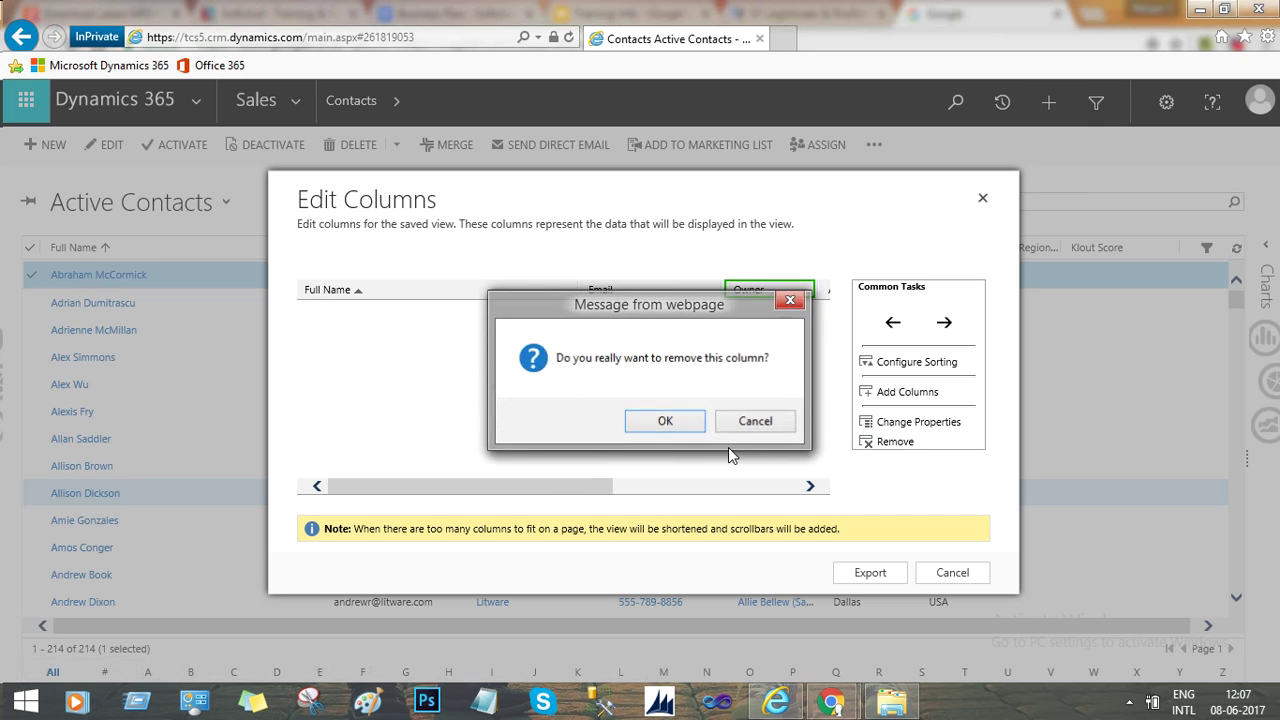
{"action": "left_click", "coordinate": [664, 420]}
Step: Remove the Address 1: City, Address 1: Country/Region and Klout Score columns from the export
{"action": "left_click", "coordinate": [765, 292]}
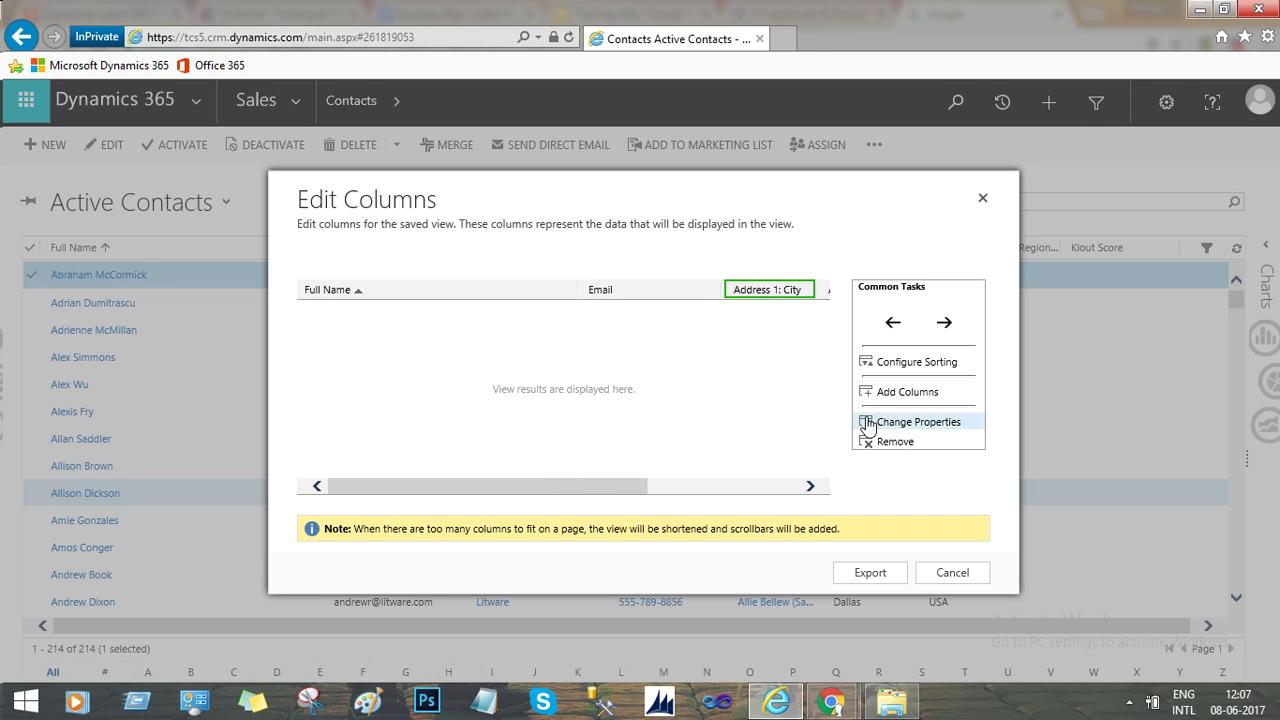
{"action": "left_click", "coordinate": [884, 442]}
{"action": "left_click", "coordinate": [665, 421]}
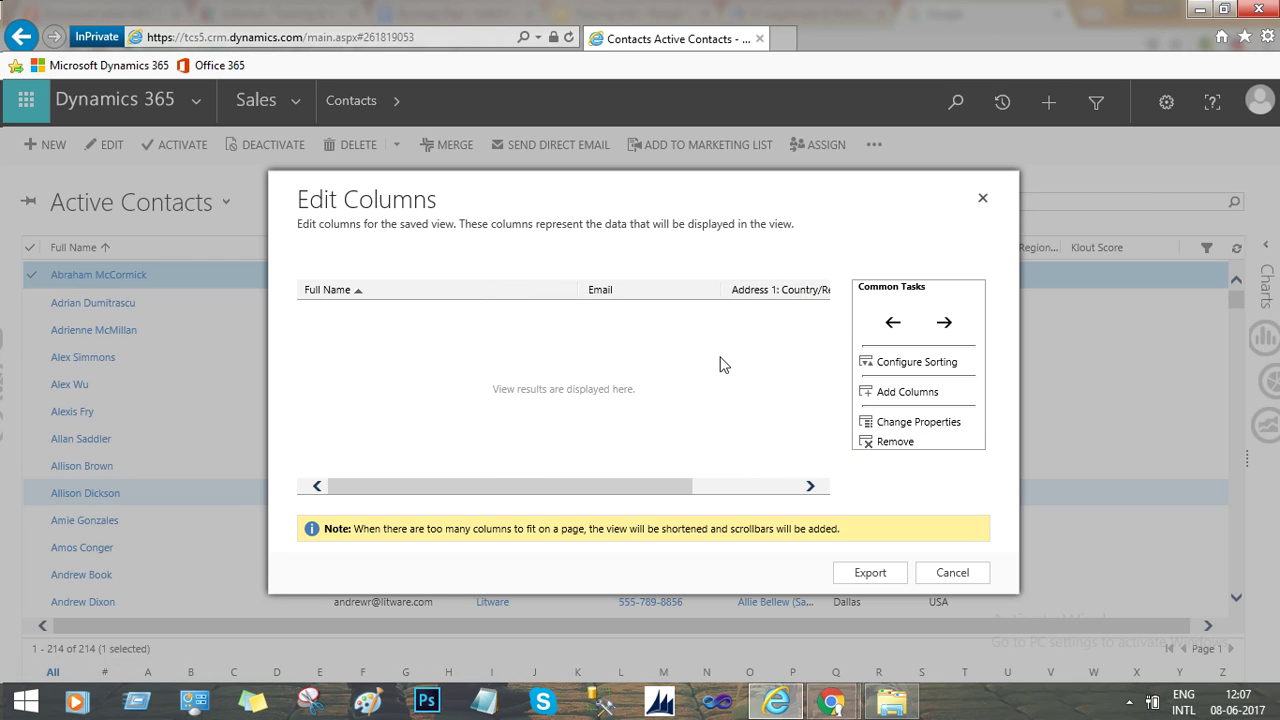
{"action": "left_click", "coordinate": [750, 296]}
{"action": "left_click", "coordinate": [873, 442]}
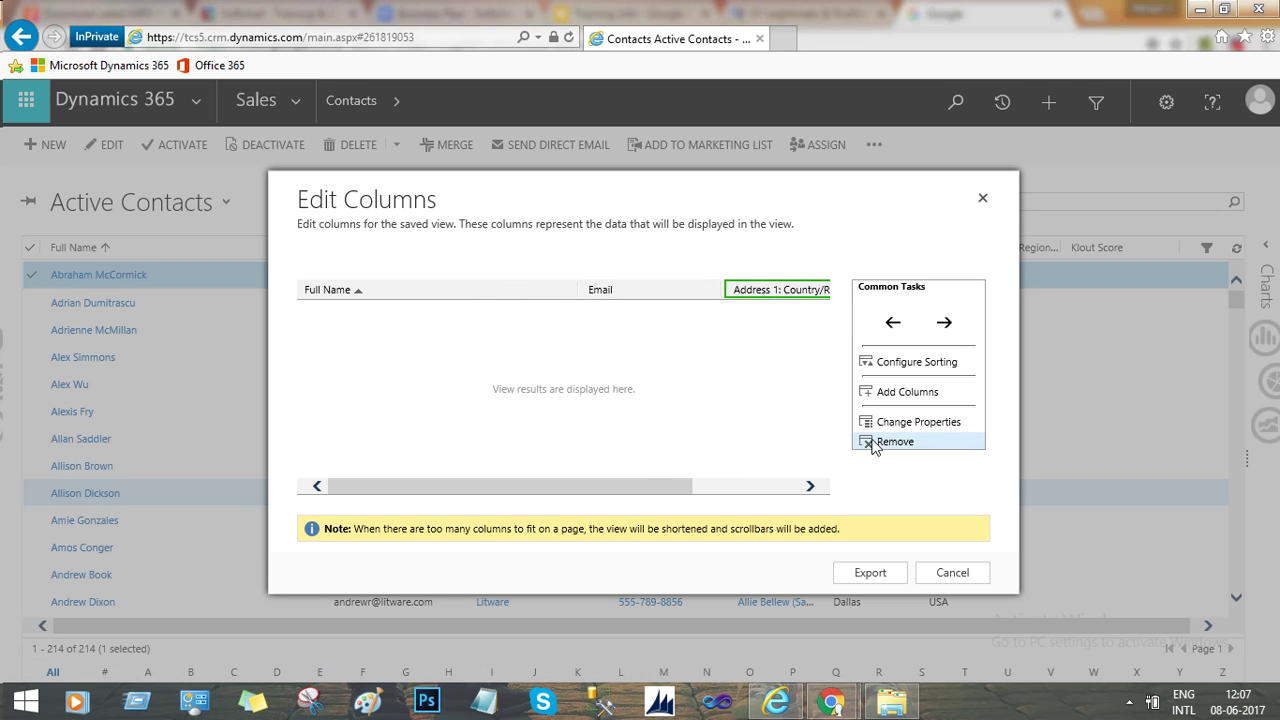
{"action": "left_click", "coordinate": [686, 424]}
{"action": "left_click", "coordinate": [776, 293]}
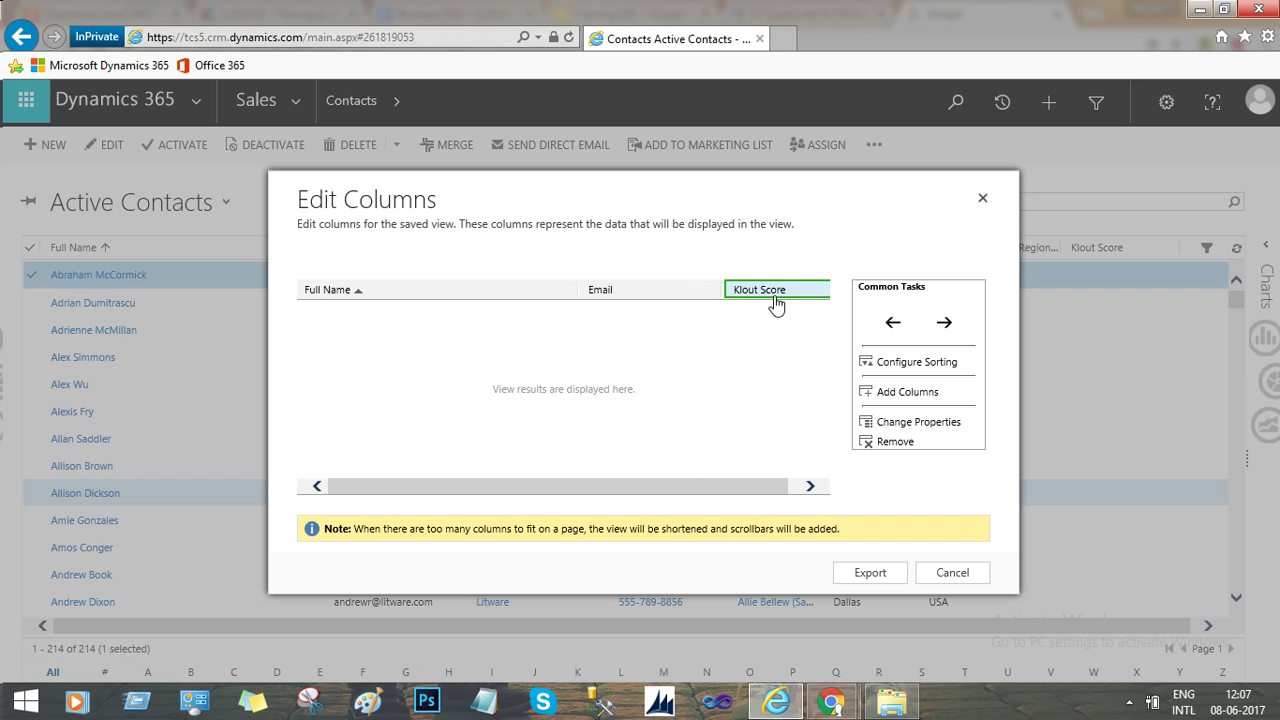
{"action": "left_click", "coordinate": [862, 442]}
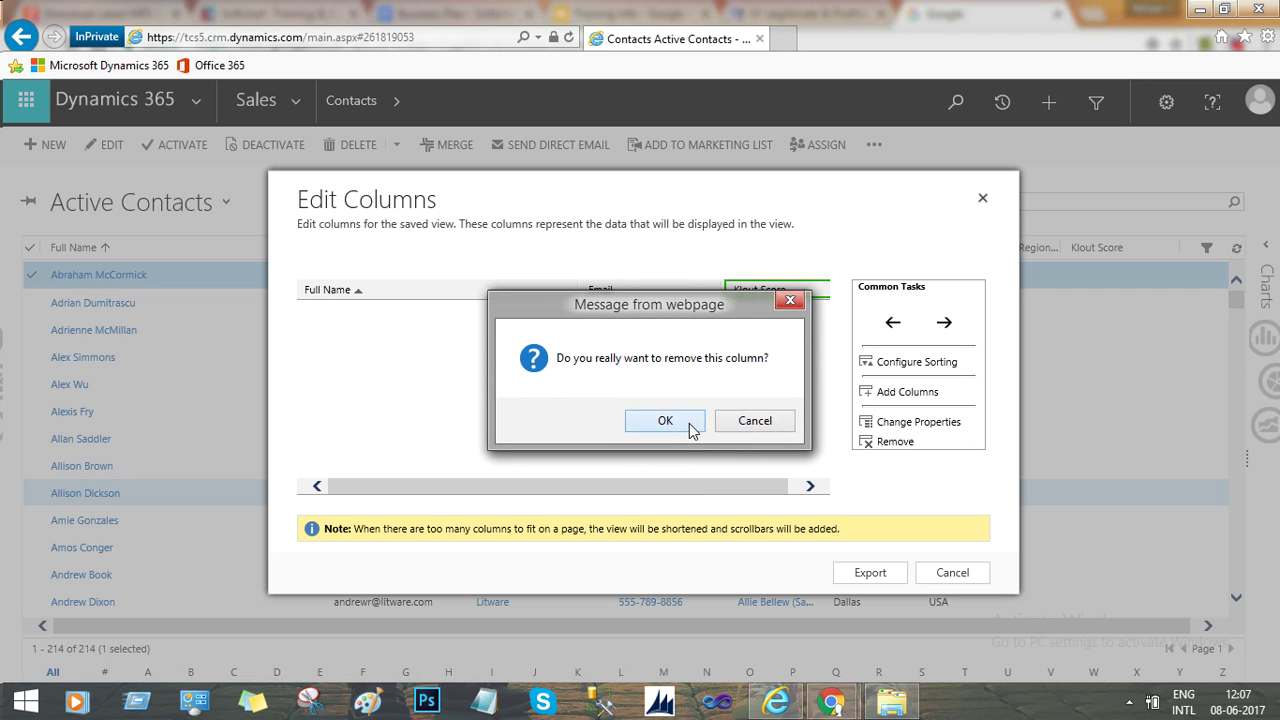
{"action": "left_click", "coordinate": [689, 423]}
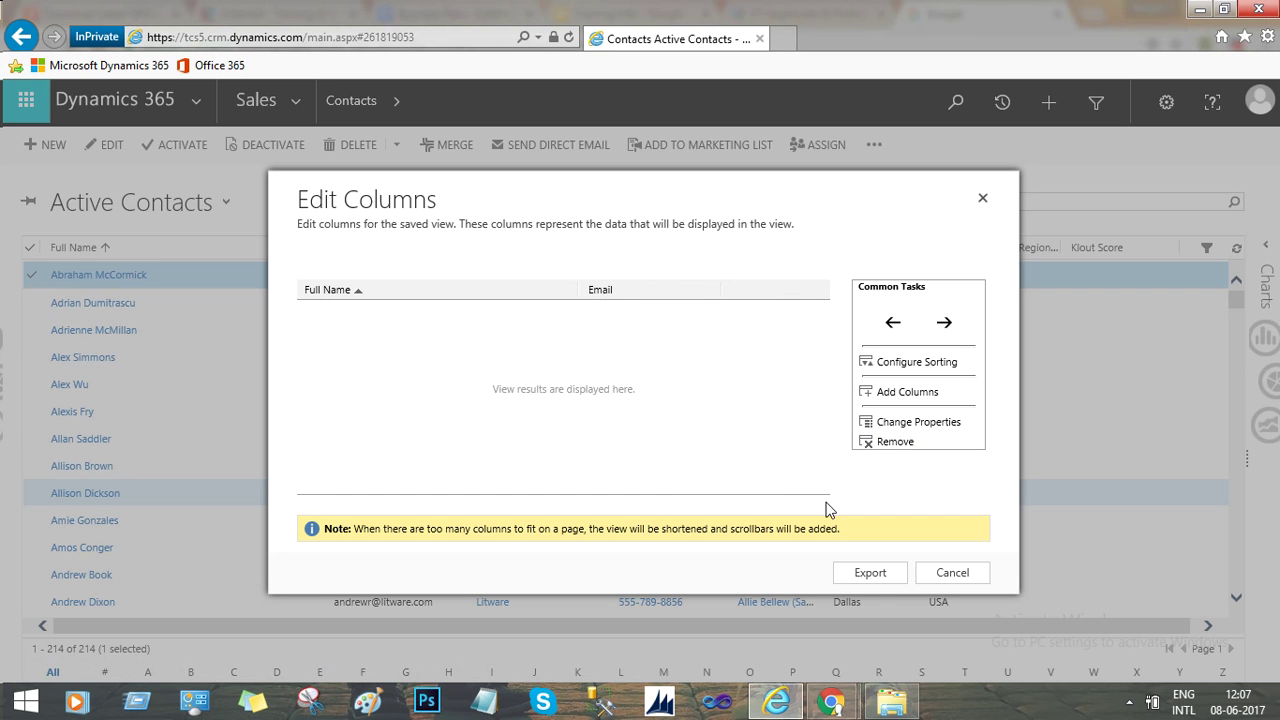
Step: Export the remaining columns and save the Active Contacts workbook to the Desktop under its suggested name
{"action": "left_click", "coordinate": [871, 574]}
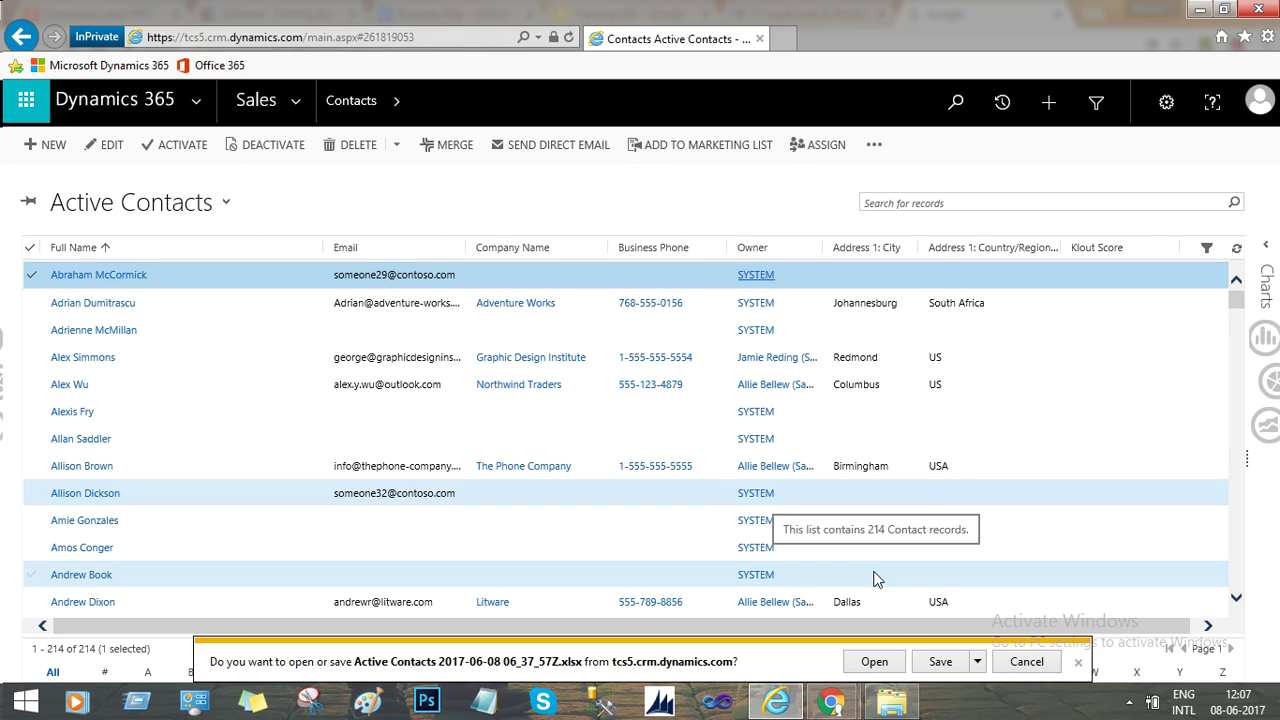
{"action": "left_click", "coordinate": [979, 663]}
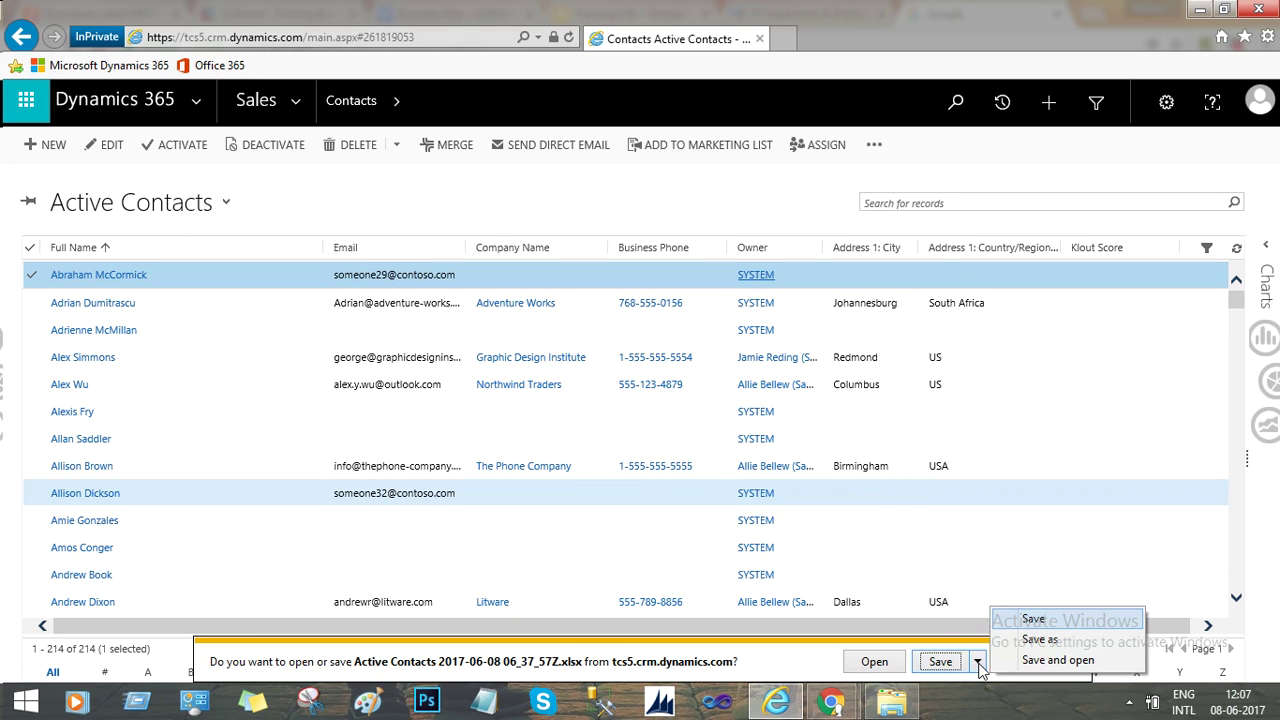
{"action": "left_click", "coordinate": [1028, 640]}
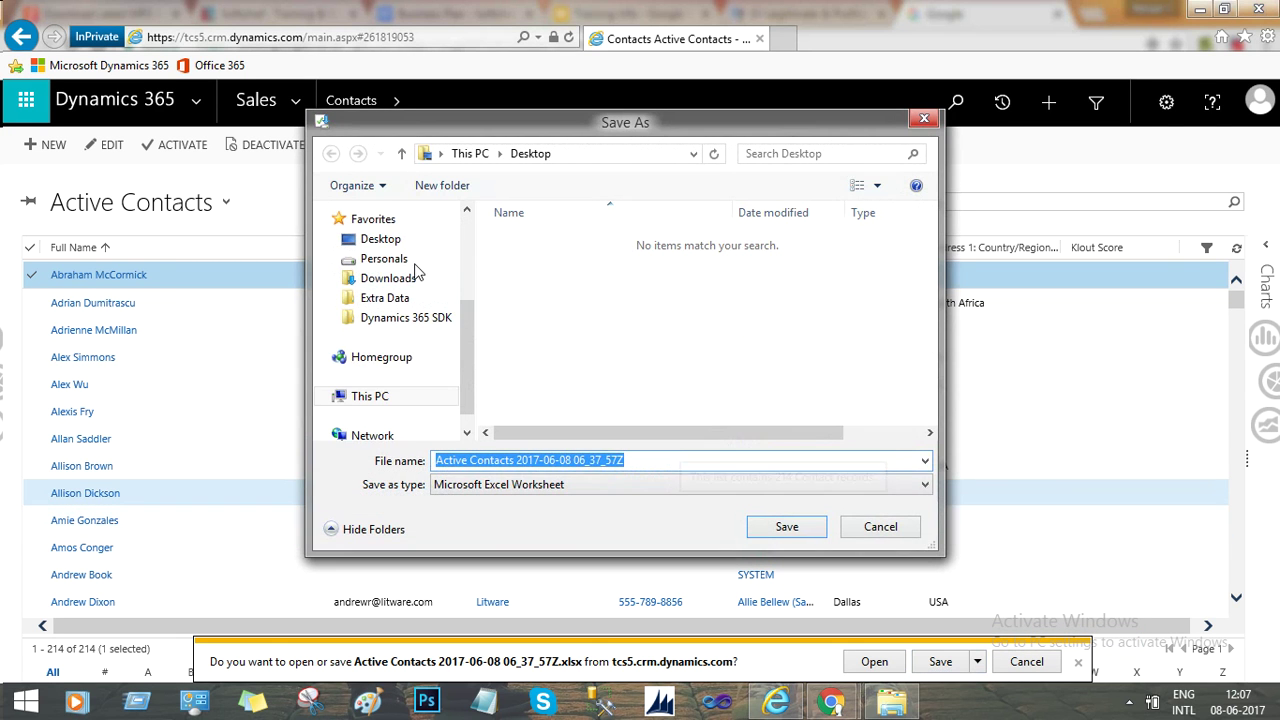
{"action": "left_click", "coordinate": [800, 530]}
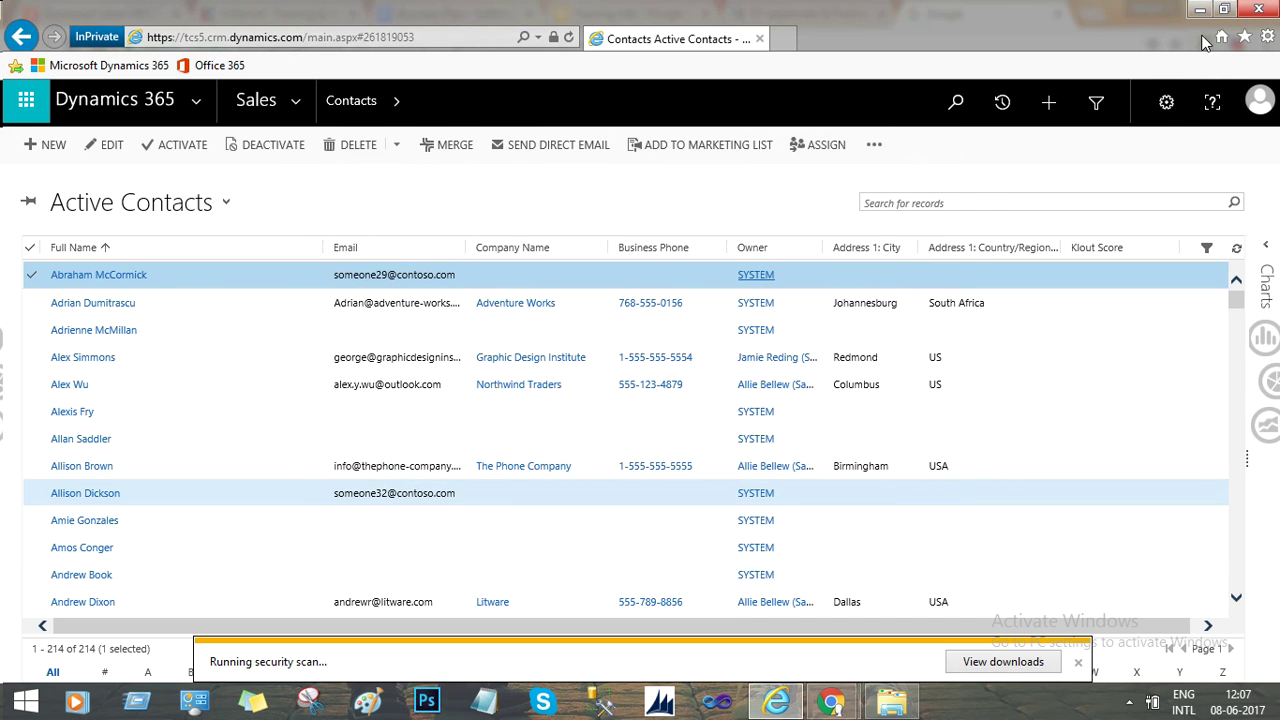
Step: Open the exported Active Contacts workbook from the desktop in Excel and enable editing
{"action": "left_click", "coordinate": [1199, 10]}
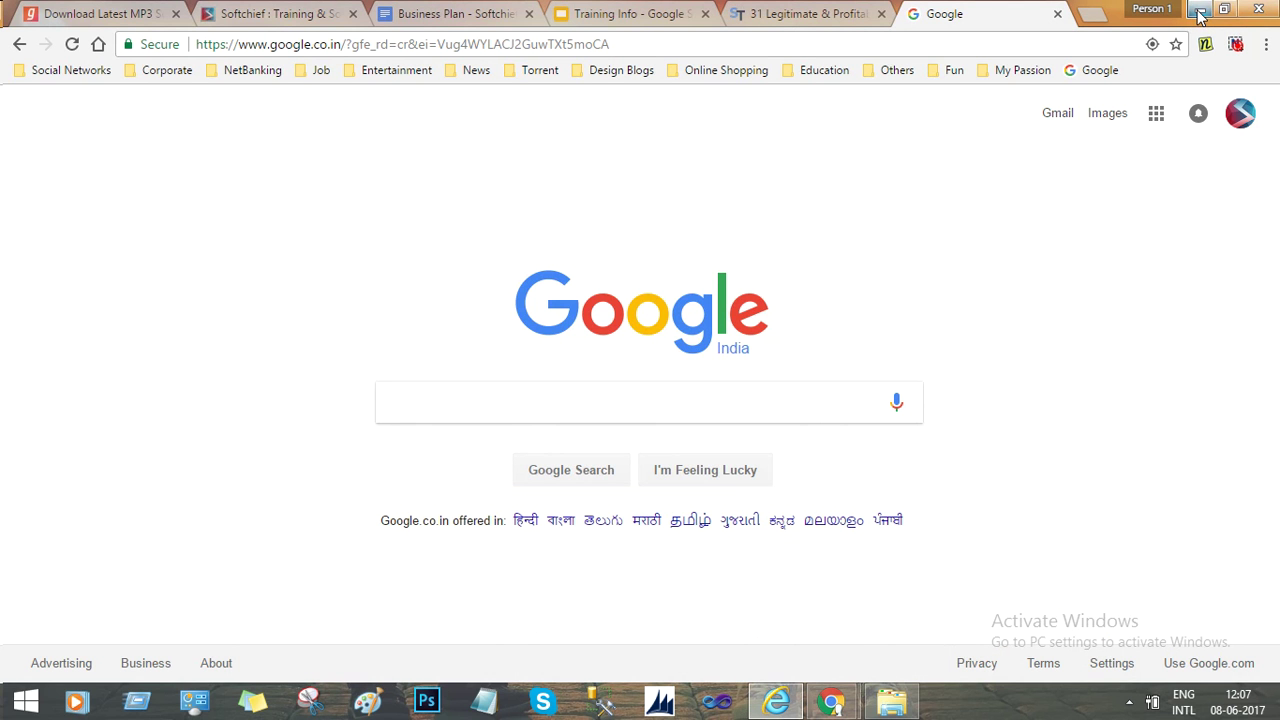
{"action": "left_click", "coordinate": [1199, 10]}
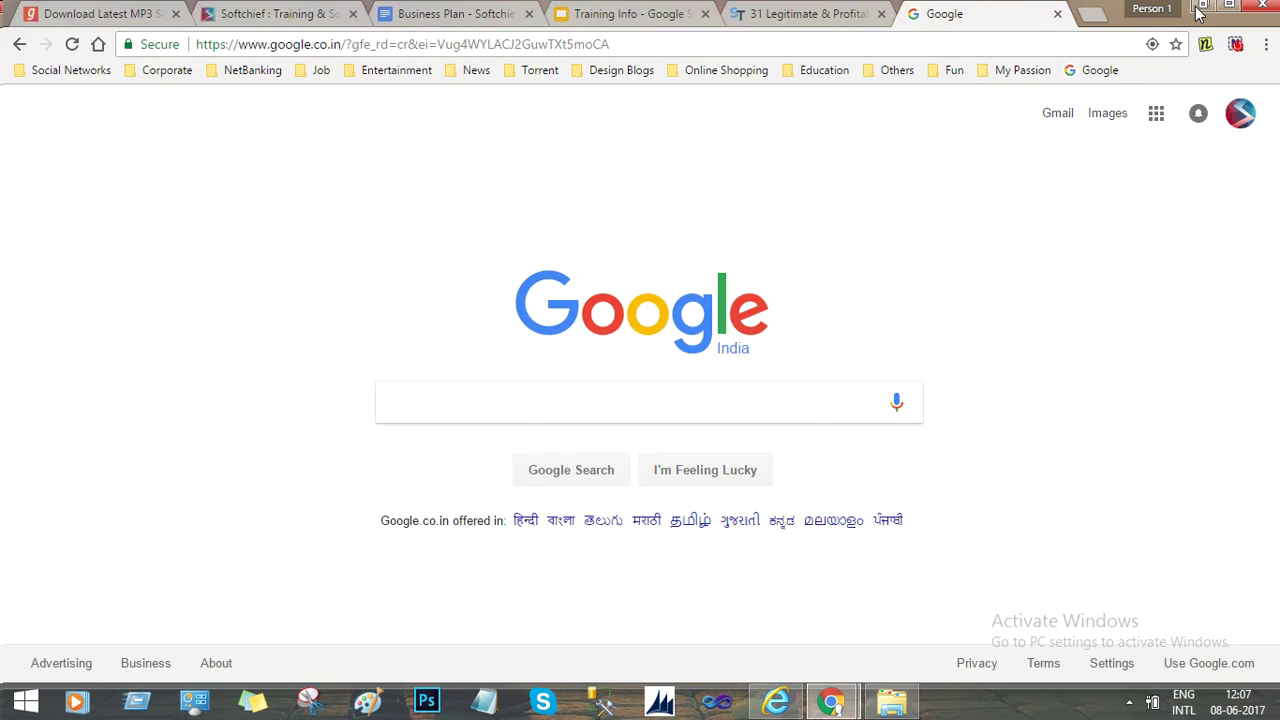
{"action": "left_click", "coordinate": [60, 70]}
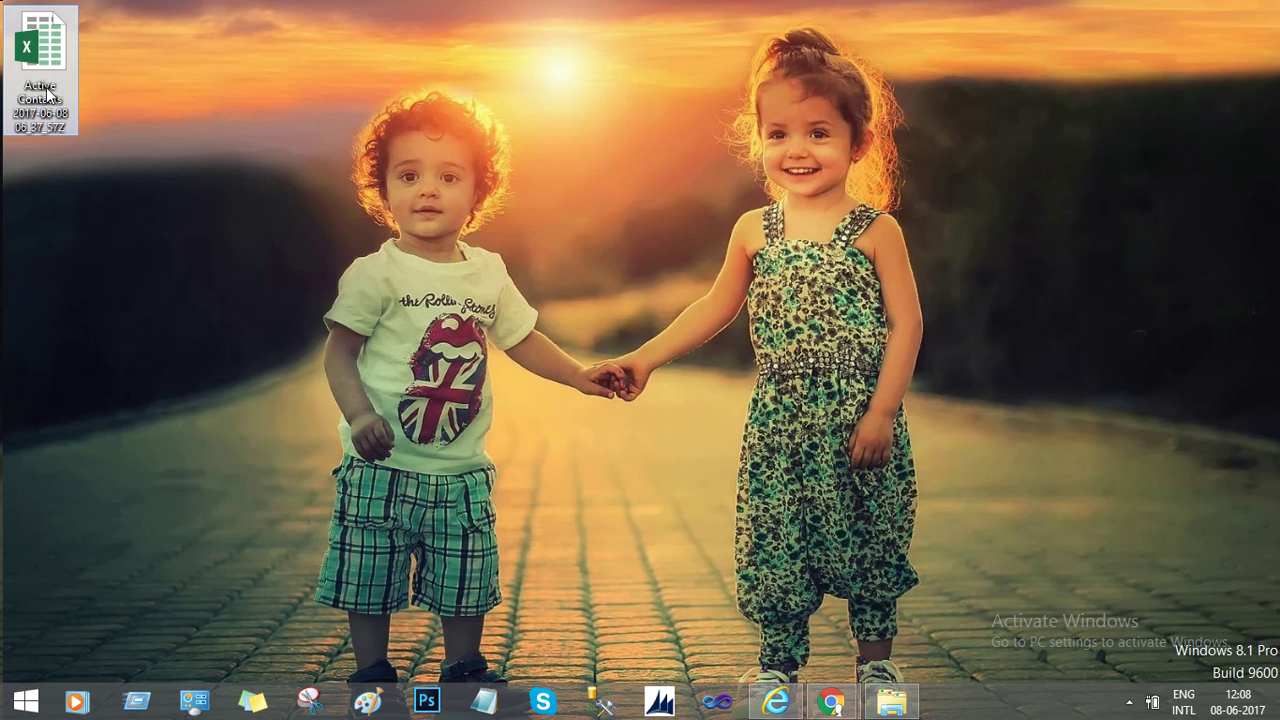
{"action": "double_click", "coordinate": [42, 50]}
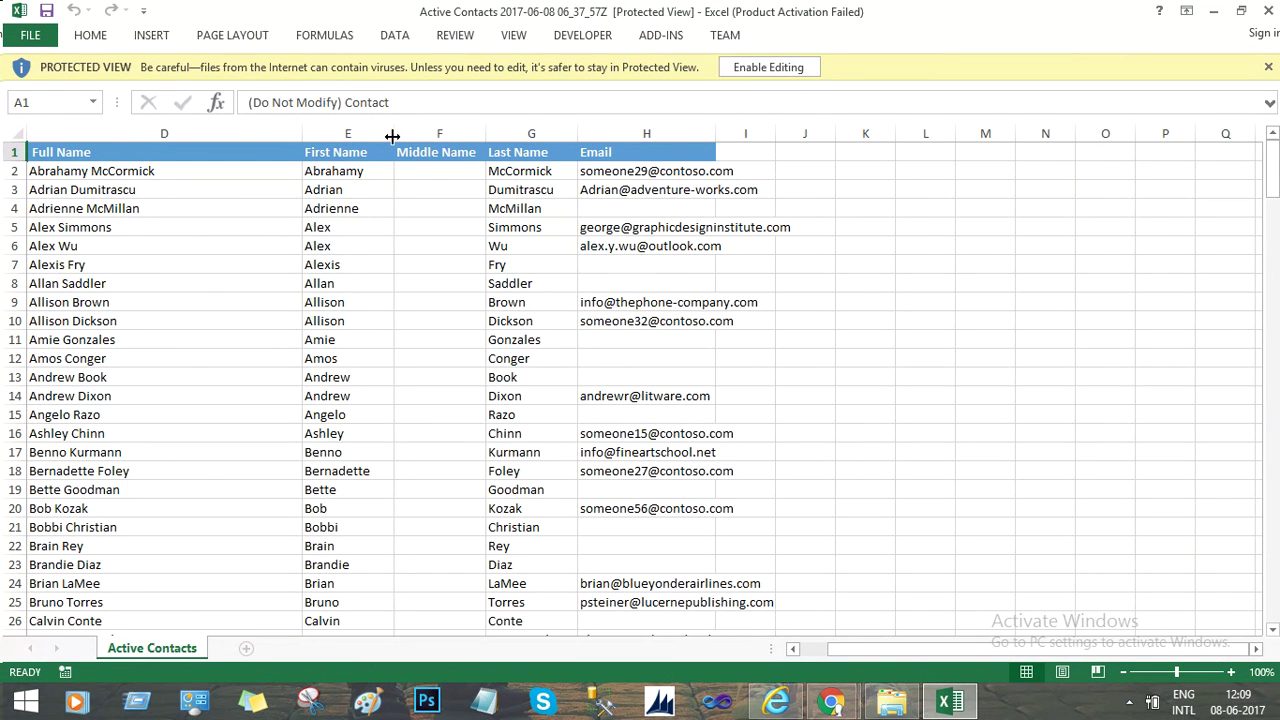
{"action": "left_click", "coordinate": [762, 67]}
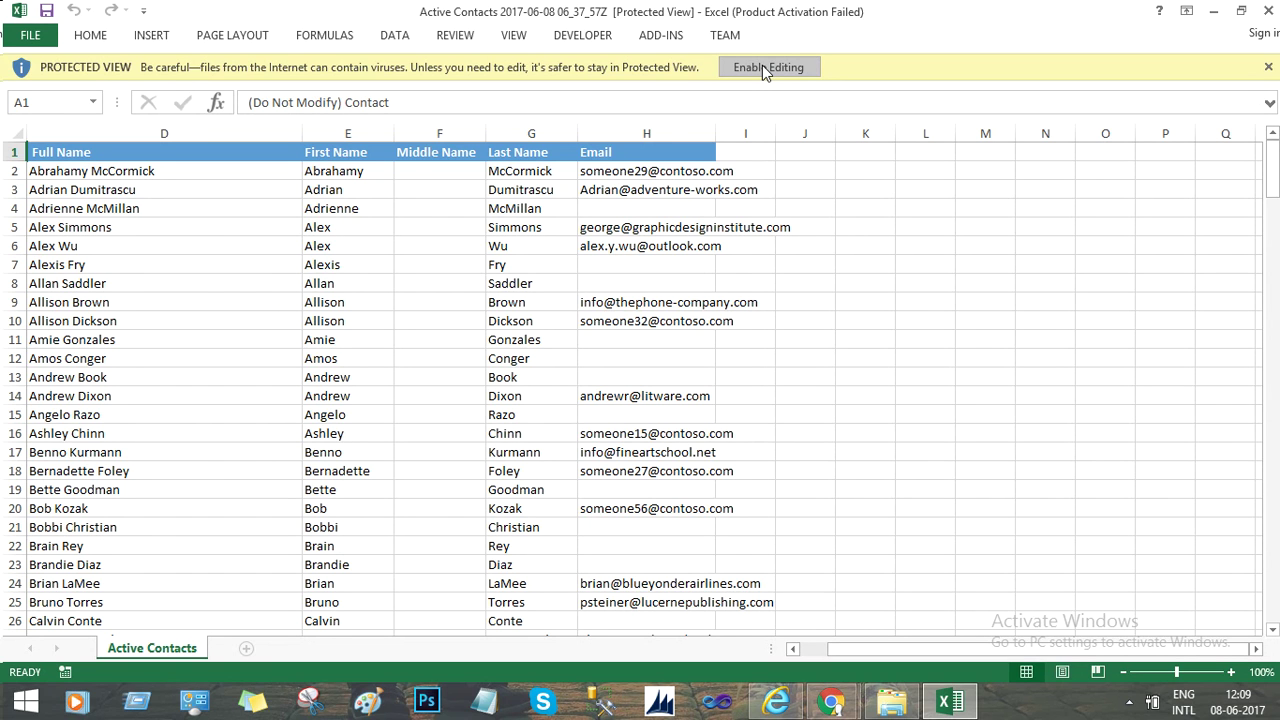
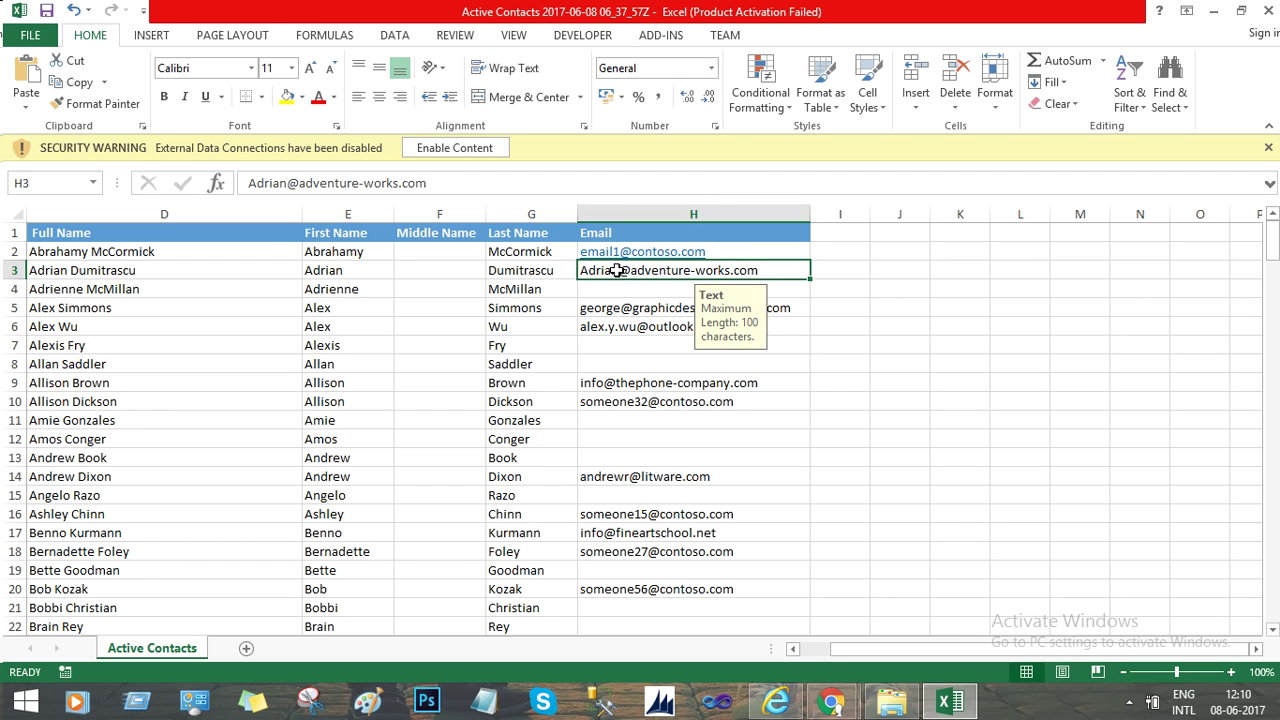
Step: Change the part before the @ of the email address in cell H3 to email2
{"action": "double_click", "coordinate": [619, 270]}
{"action": "left_click_drag", "start_coordinate": [619, 273], "coordinate": [576, 275]}
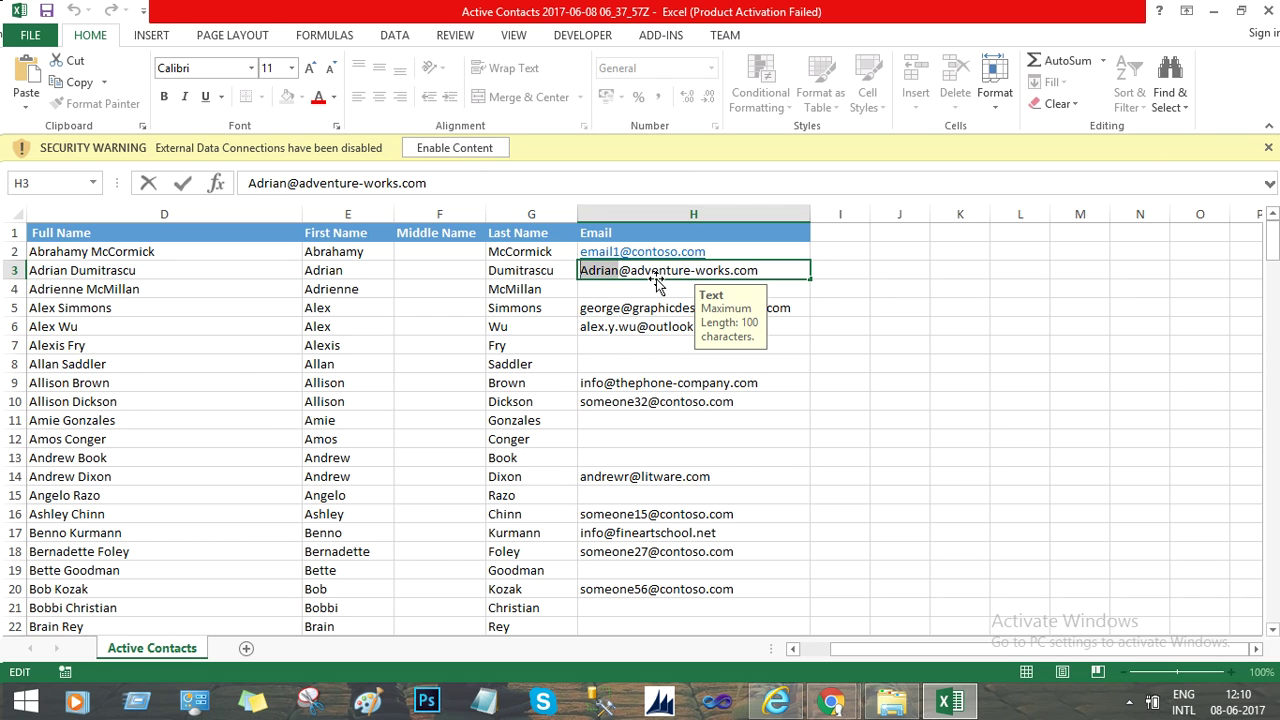
{"action": "type", "text": "email2"}
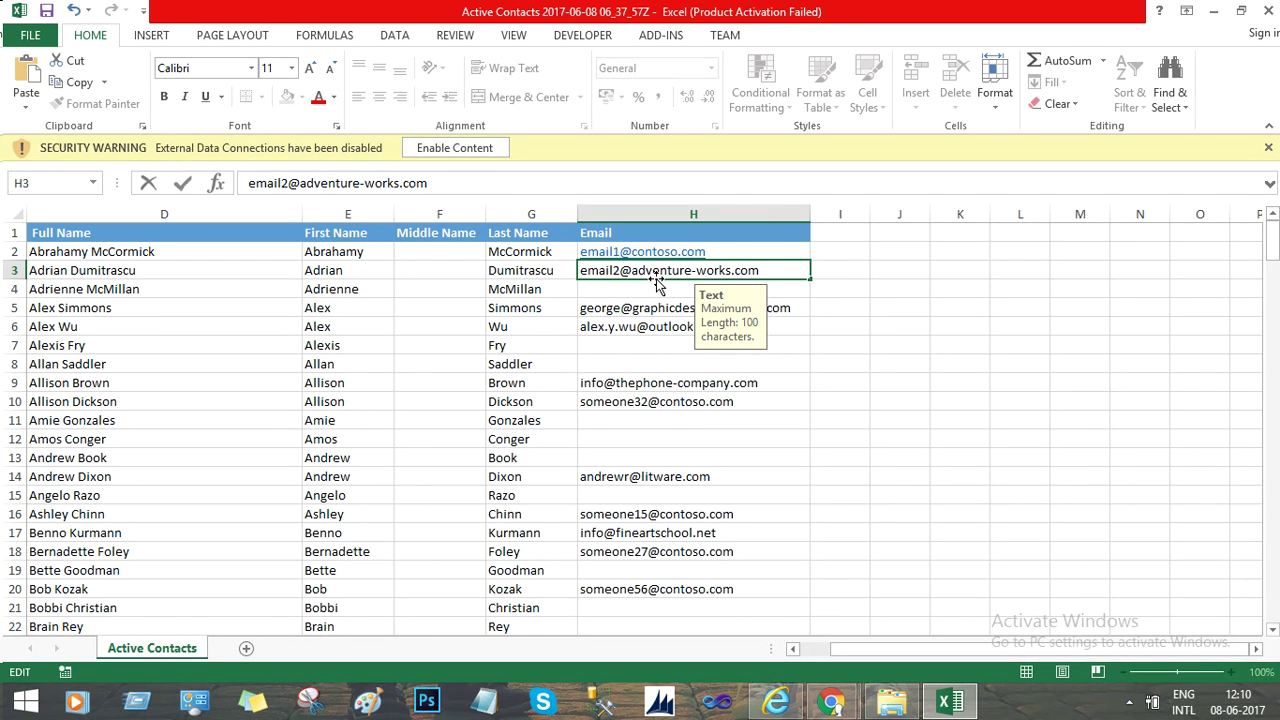
{"action": "key", "text": "Return"}
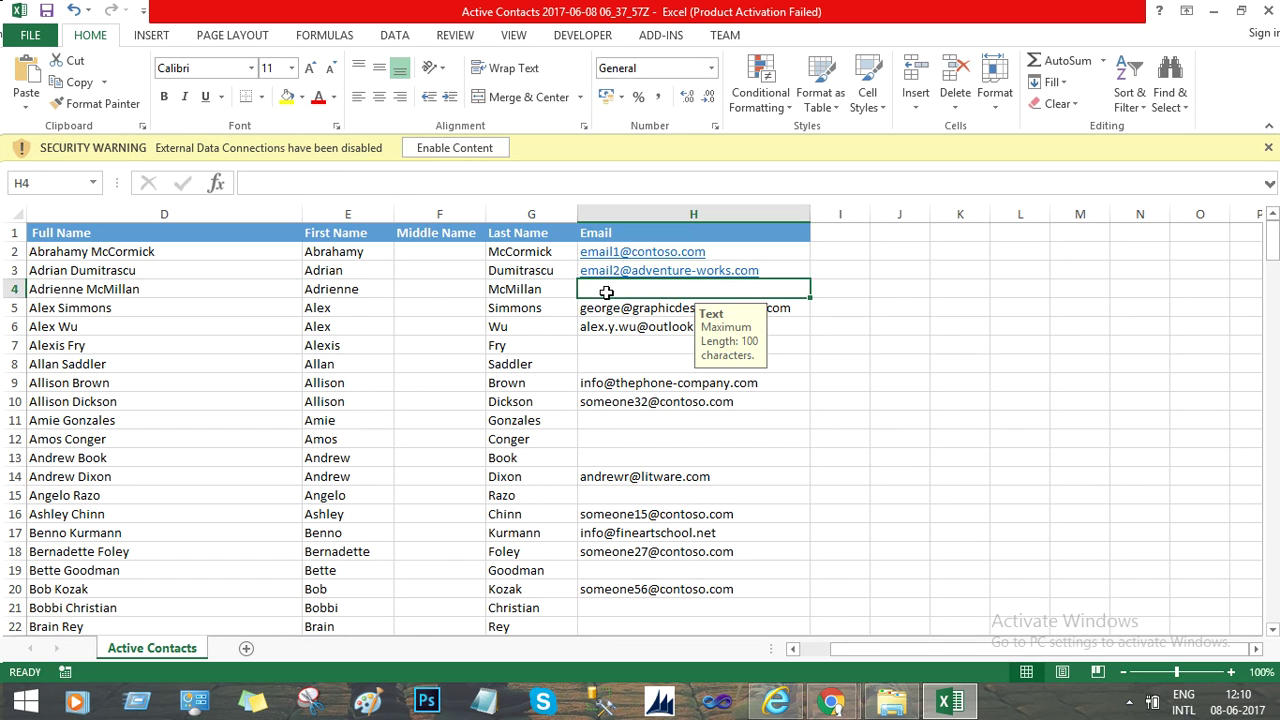
Step: Copy the email address from H3 into H4 and change the part before the @ to email3
{"action": "left_click", "coordinate": [789, 268]}
{"action": "key", "text": "ctrl+c"}
{"action": "left_click", "coordinate": [629, 290]}
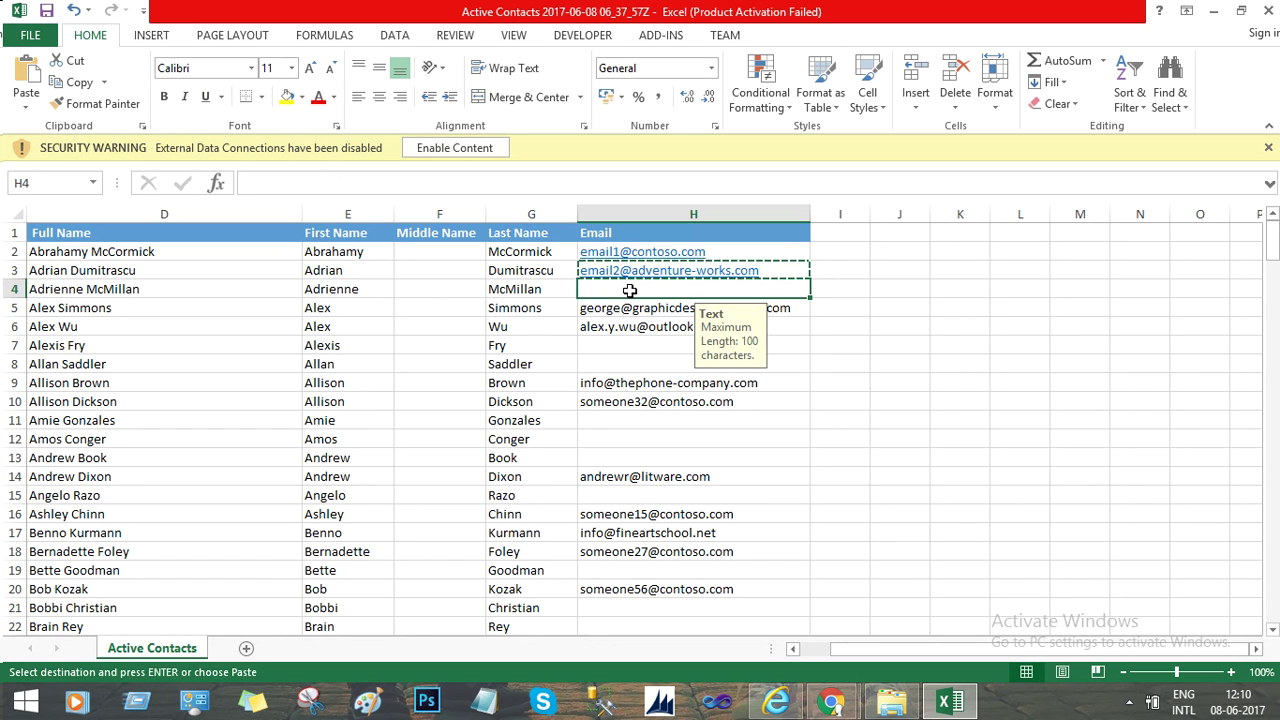
{"action": "key", "text": "ctrl+v"}
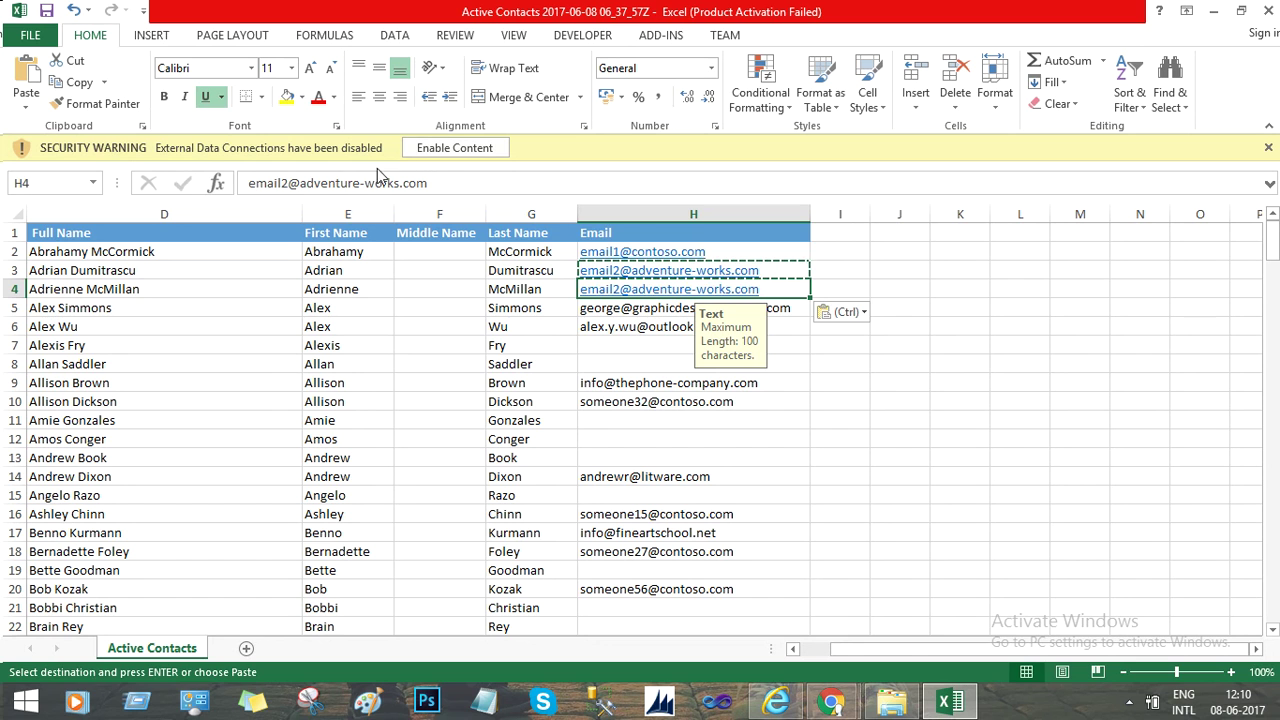
{"action": "left_click", "coordinate": [283, 183]}
{"action": "key", "text": "BackSpace"}
{"action": "type", "text": "3"}
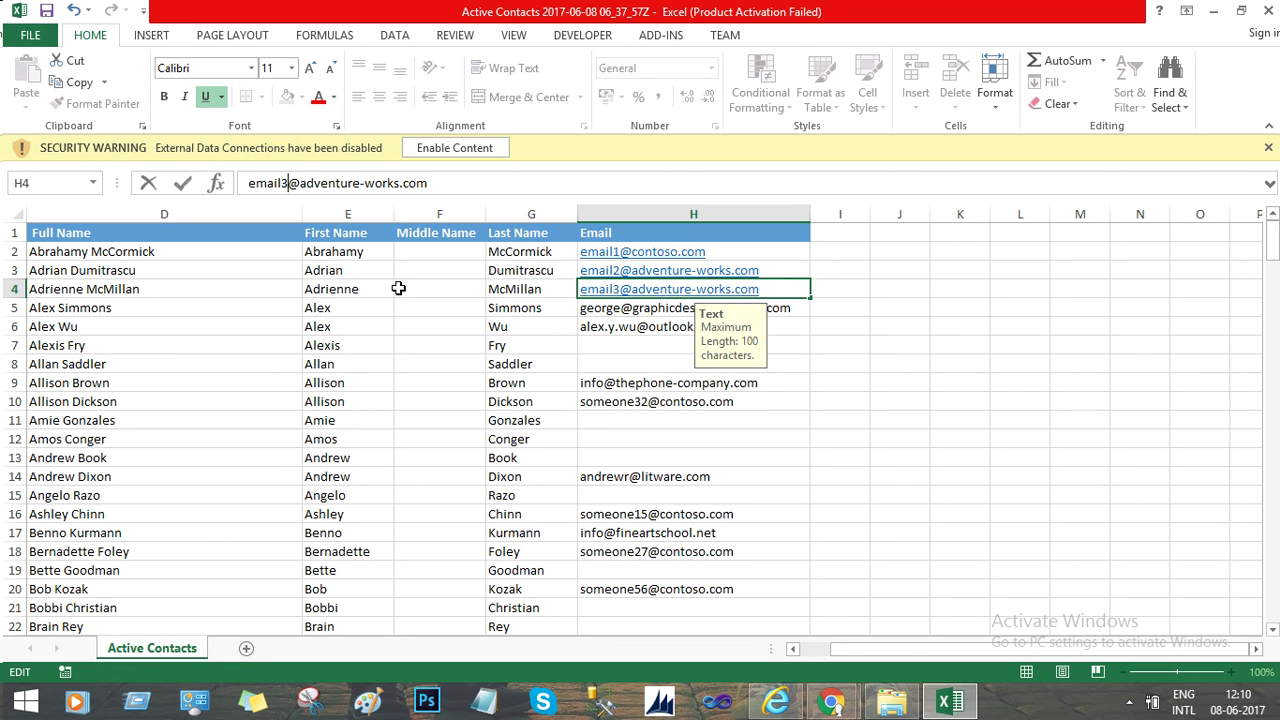
Step: Replace the part before the @ of the email address in cell H5 with email4
{"action": "left_click", "coordinate": [621, 312]}
{"action": "left_click_drag", "start_coordinate": [466, 185], "coordinate": [226, 195]}
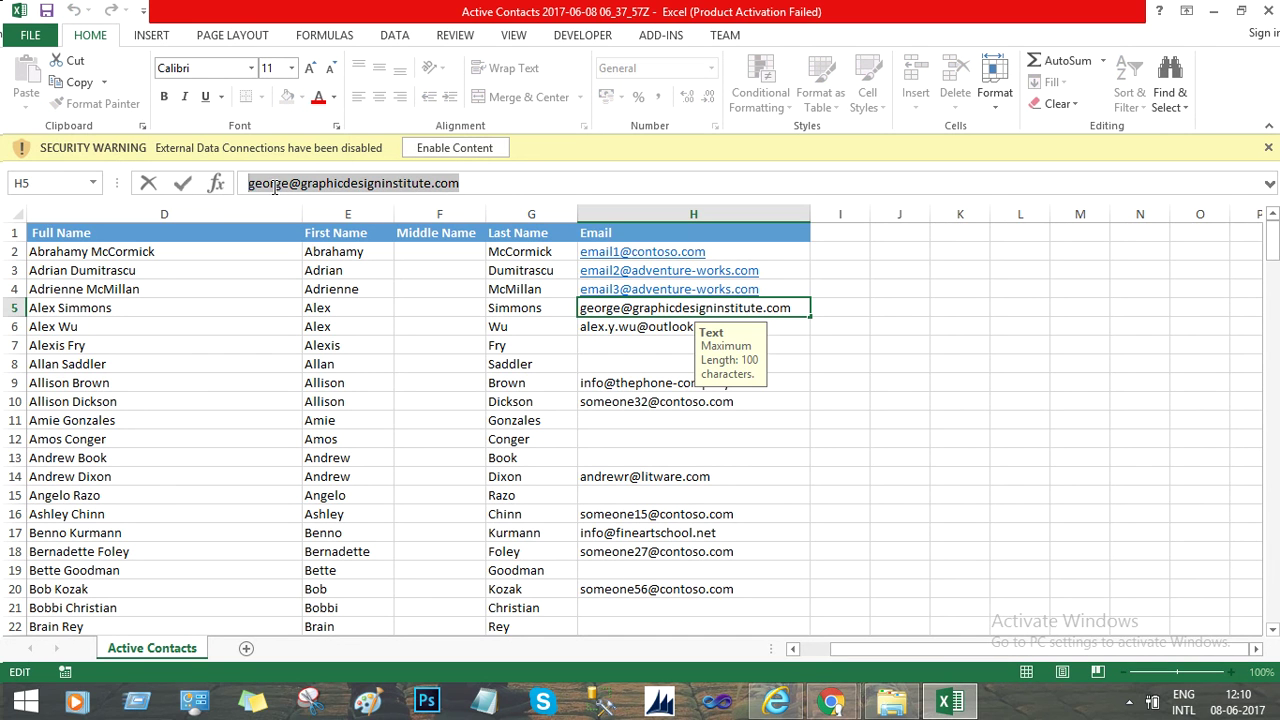
{"action": "left_click", "coordinate": [300, 185]}
{"action": "left_click_drag", "start_coordinate": [298, 185], "coordinate": [229, 190]}
{"action": "type", "text": "email4"}
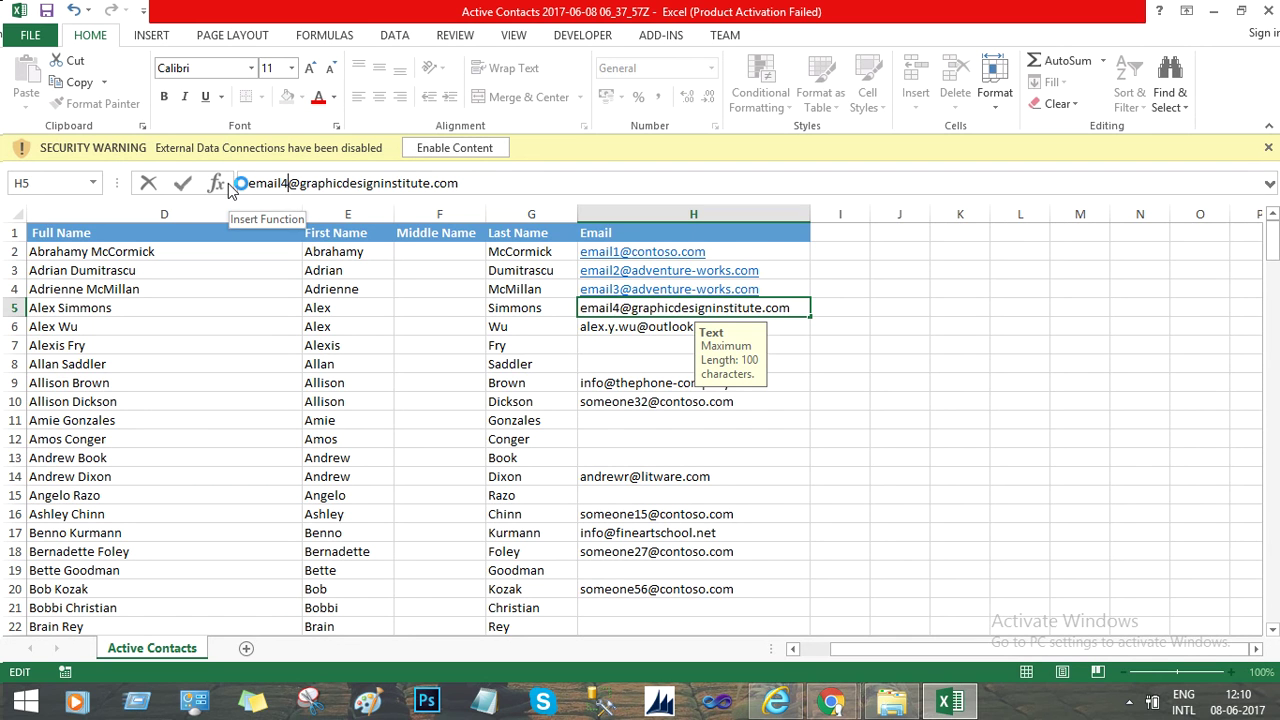
Step: Commit the email edit in H5, save the Active Contacts workbook and close it
{"action": "left_click", "coordinate": [796, 490]}
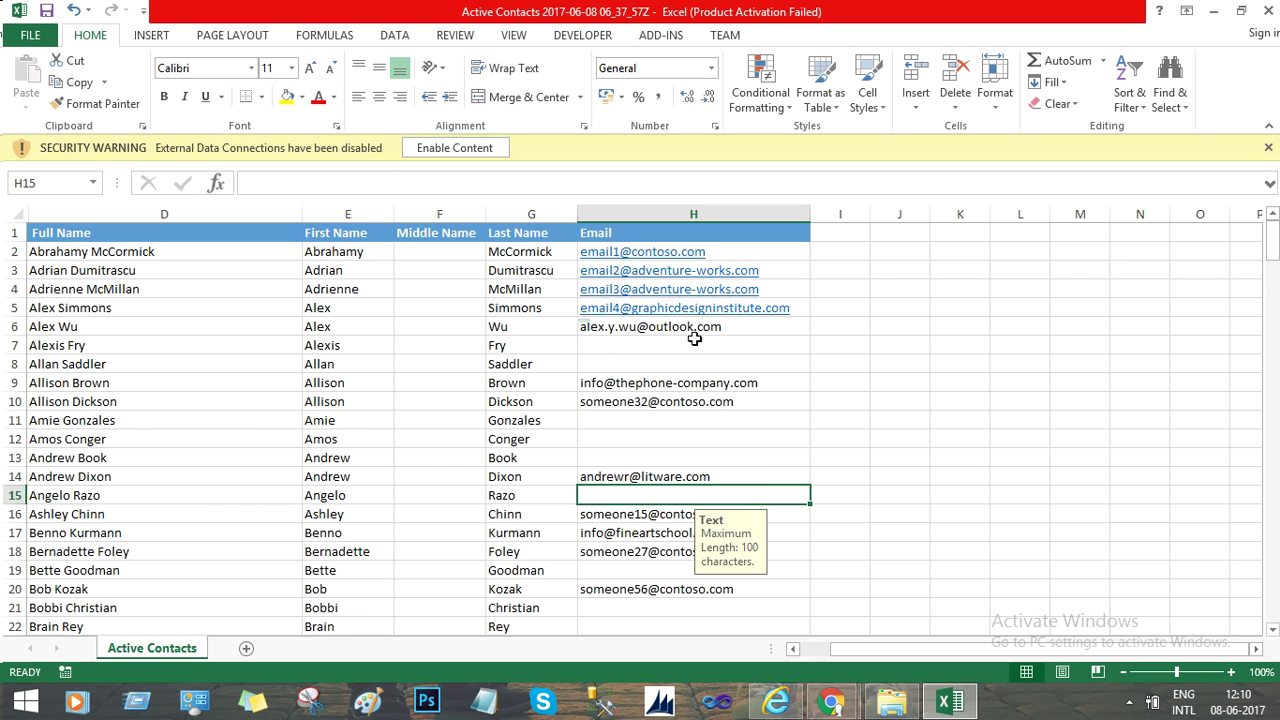
{"action": "left_click", "coordinate": [694, 341]}
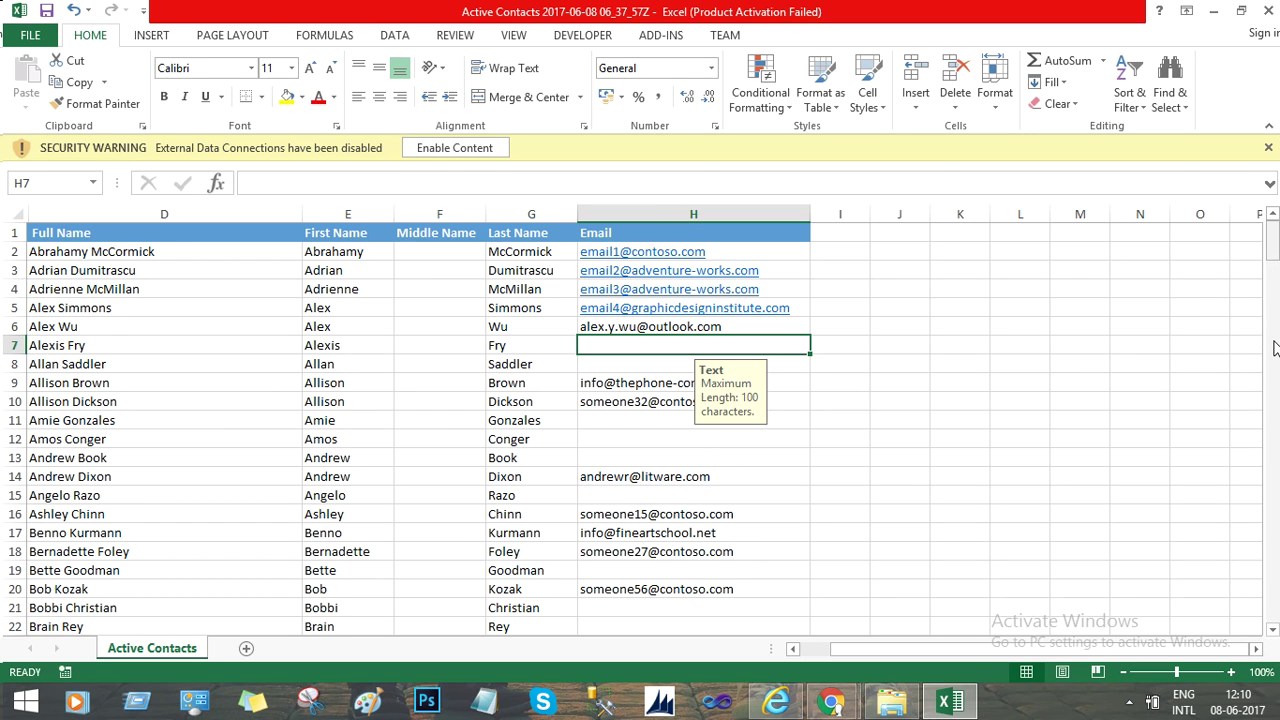
{"action": "mouse_move", "coordinate": [1272, 244]}
{"action": "left_mouse_down"}
{"action": "mouse_move", "coordinate": [1272, 340]}
{"action": "mouse_move", "coordinate": [1272, 230]}
{"action": "left_mouse_up"}
{"action": "left_click", "coordinate": [46, 10]}
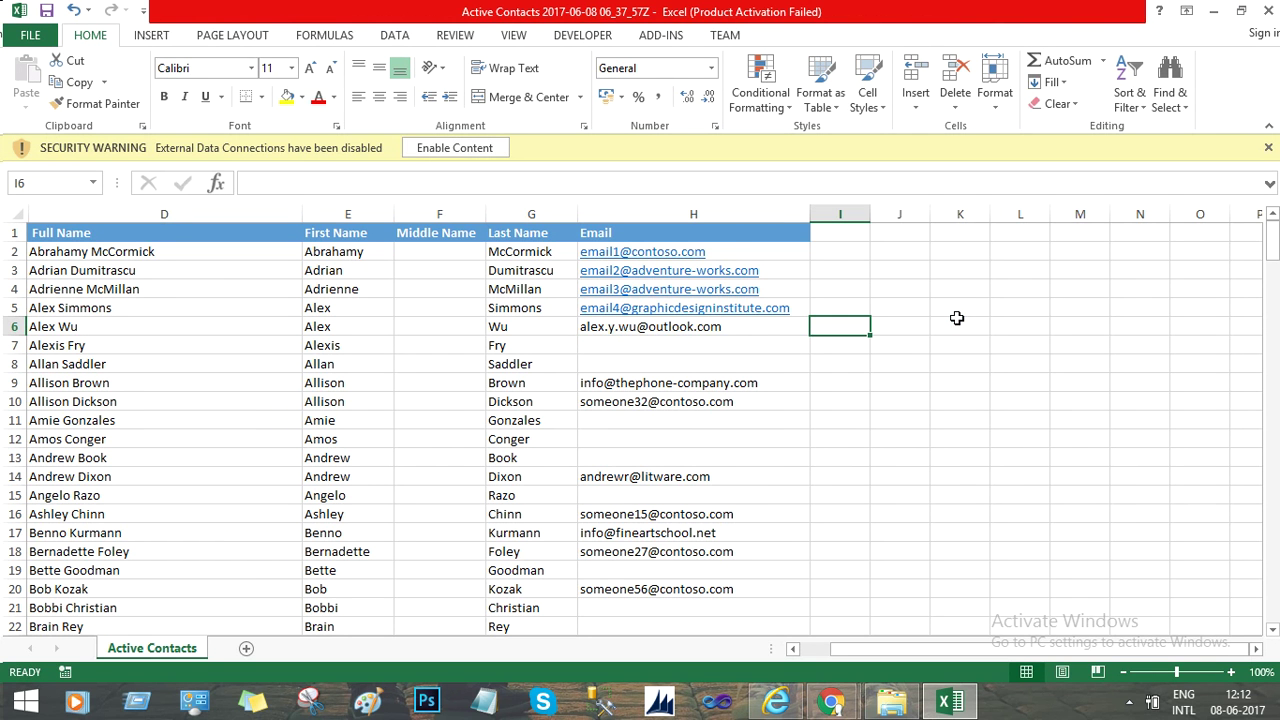
{"action": "left_click", "coordinate": [1268, 11]}
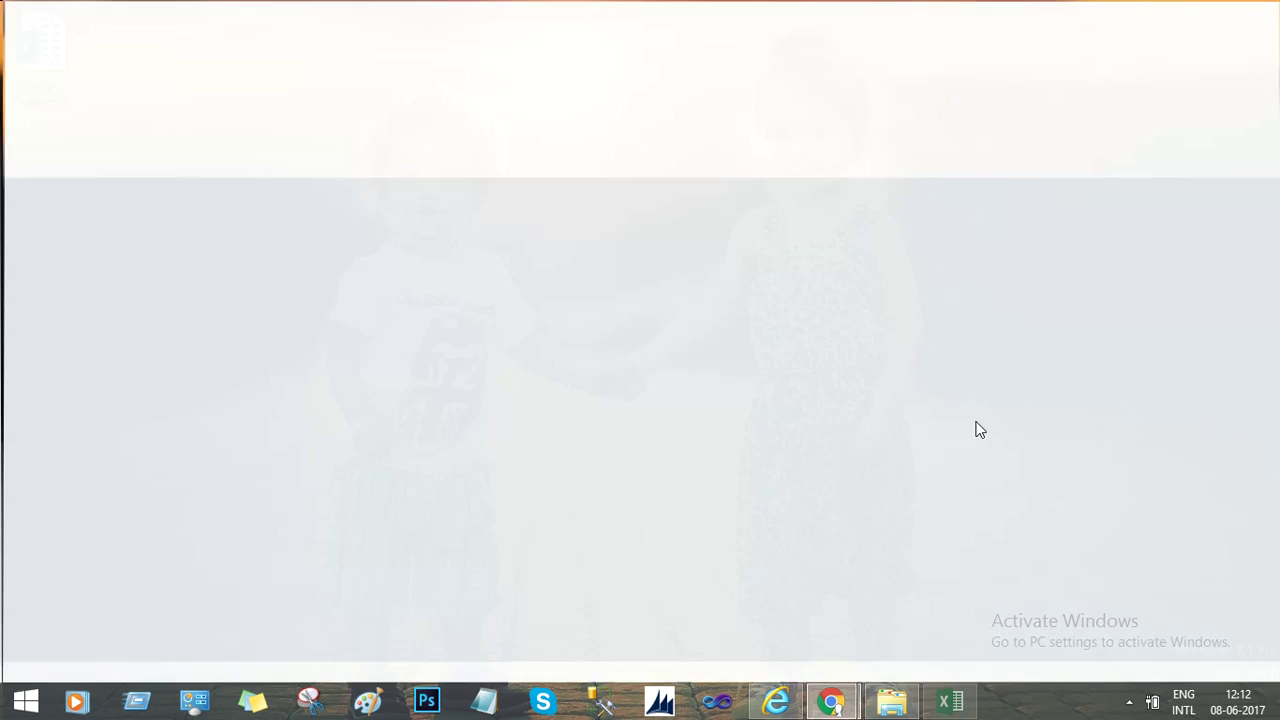
Step: Switch to Dynamics 365 in Internet Explorer and try to open the data import wizard from the Active Contacts list
{"action": "left_click", "coordinate": [777, 703]}
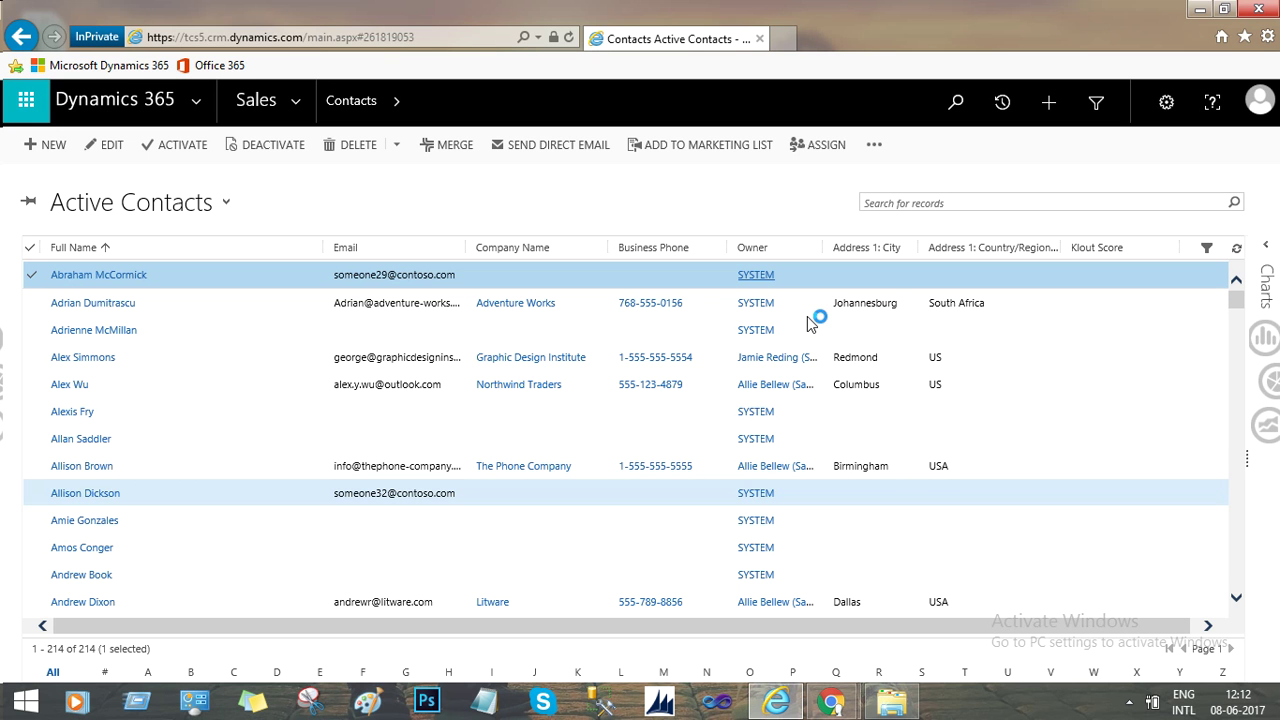
{"action": "left_click", "coordinate": [874, 148]}
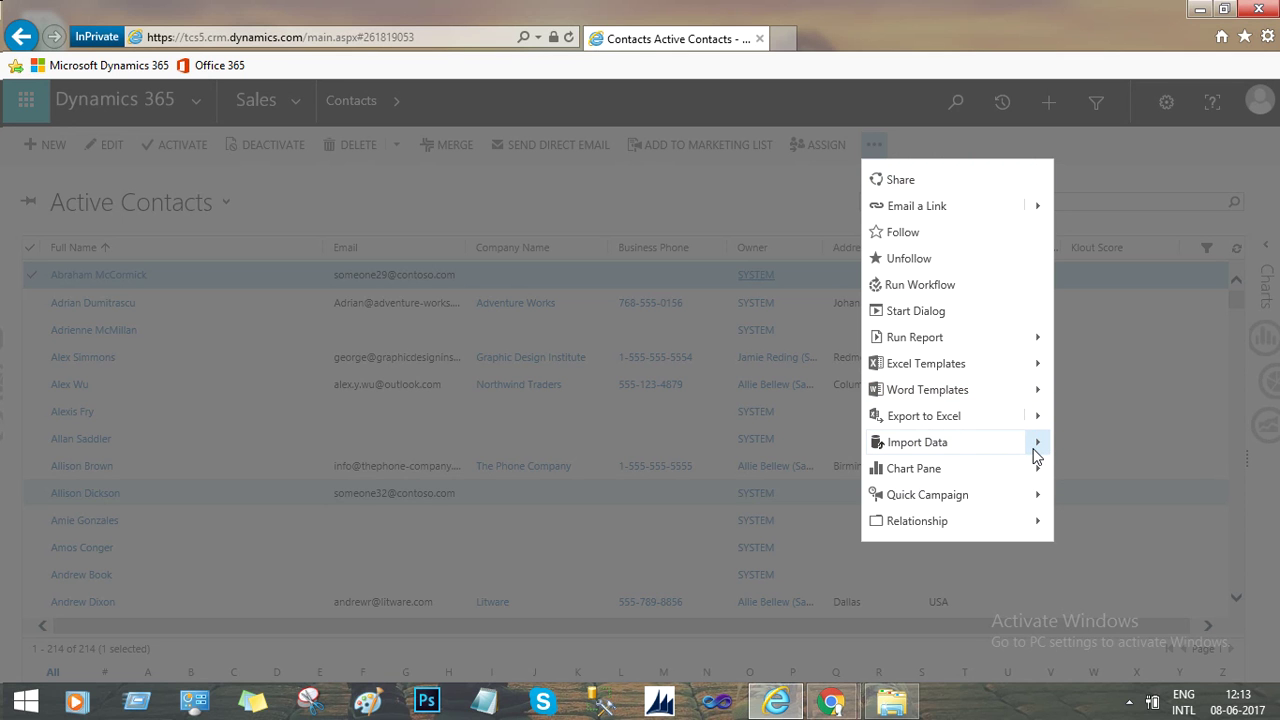
{"action": "left_click", "coordinate": [1036, 456]}
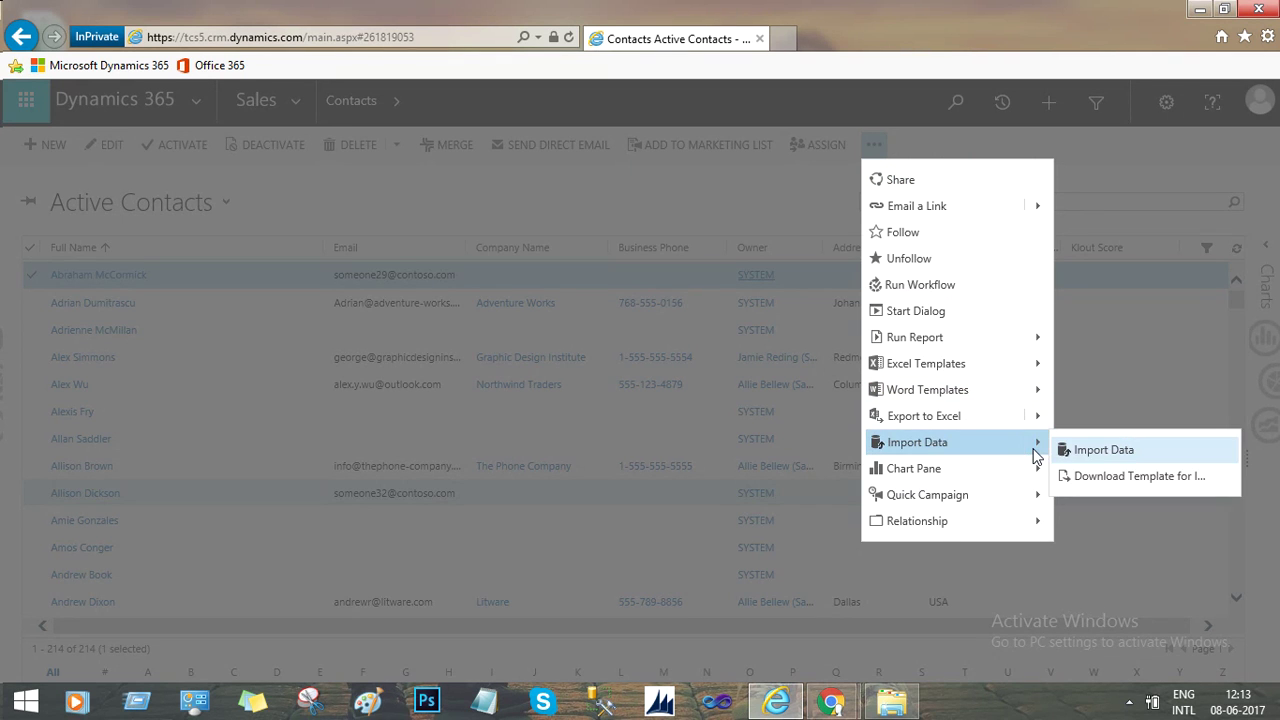
{"action": "left_click", "coordinate": [1100, 450]}
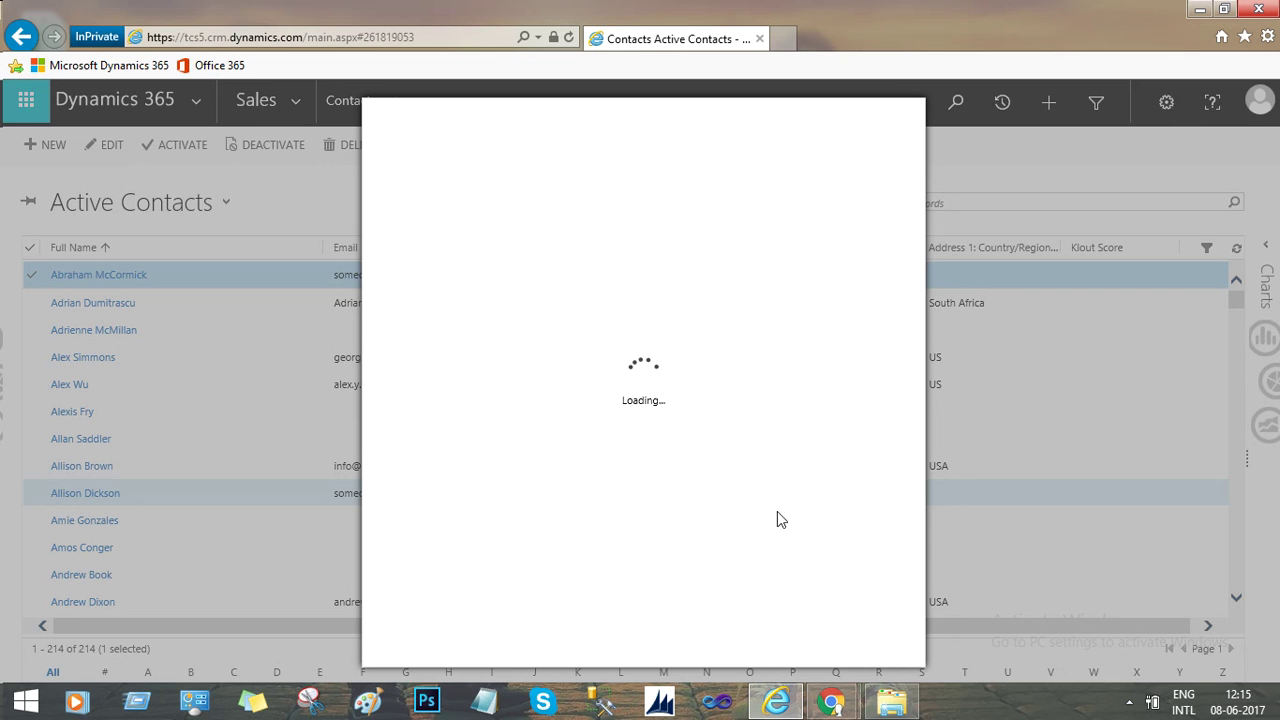
{"action": "mouse_move", "coordinate": [887, 707]}
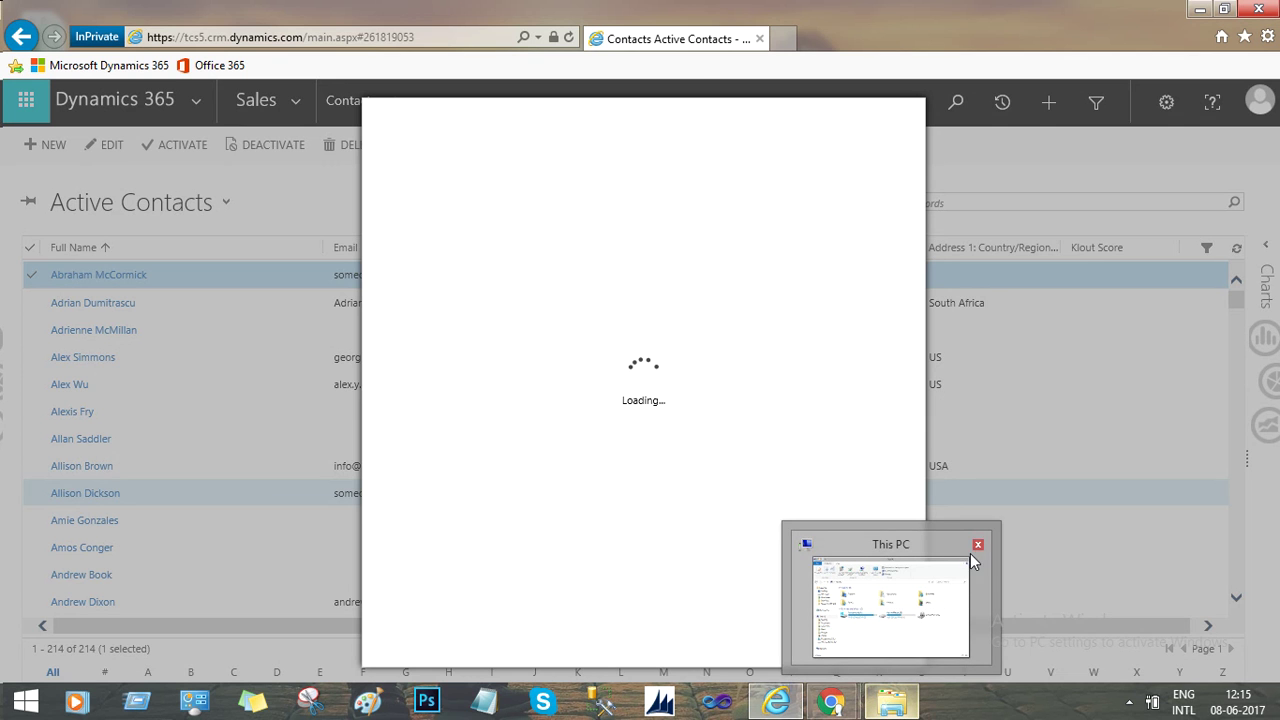
{"action": "left_click", "coordinate": [978, 542]}
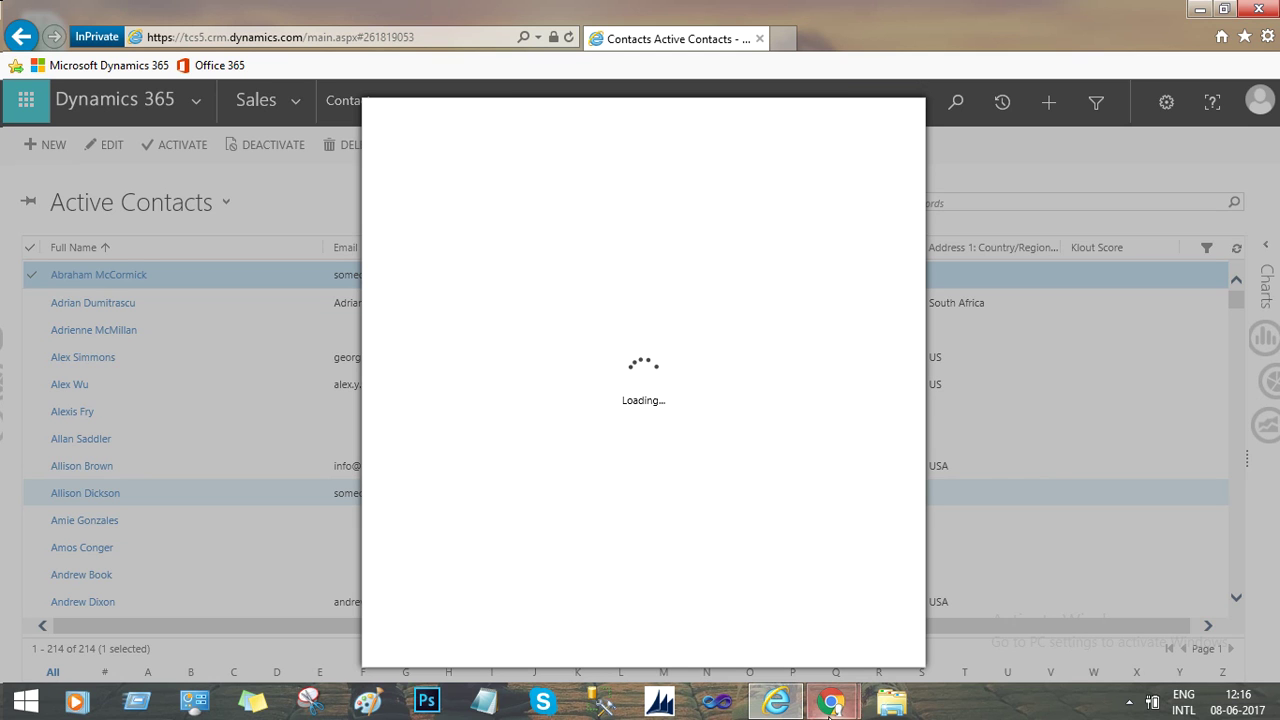
{"action": "mouse_move", "coordinate": [775, 704]}
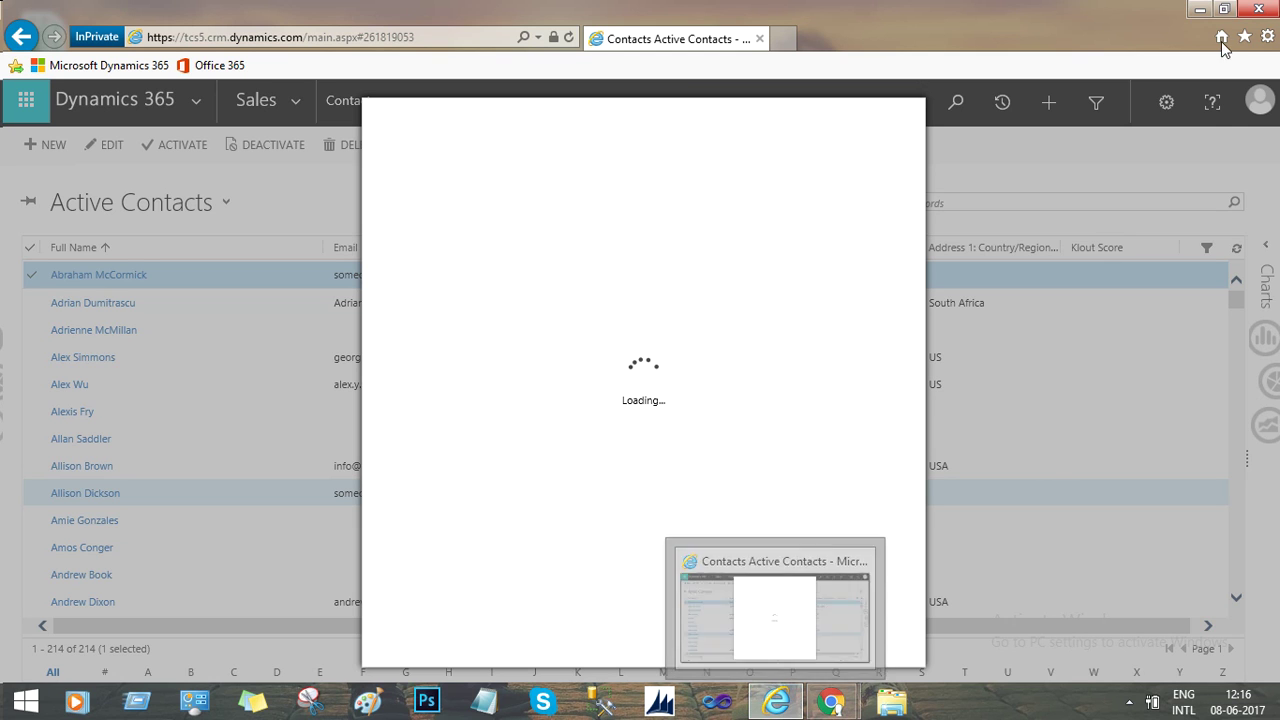
{"action": "left_click", "coordinate": [1193, 12]}
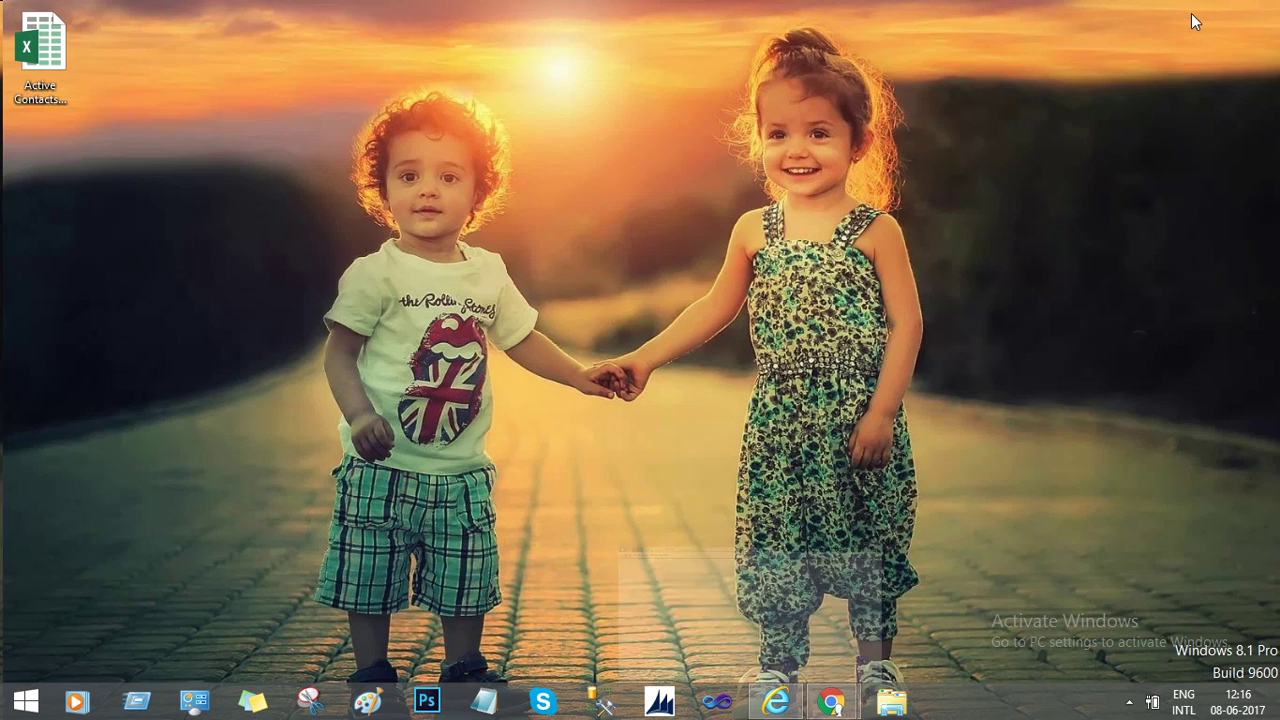
{"action": "left_click", "coordinate": [776, 702]}
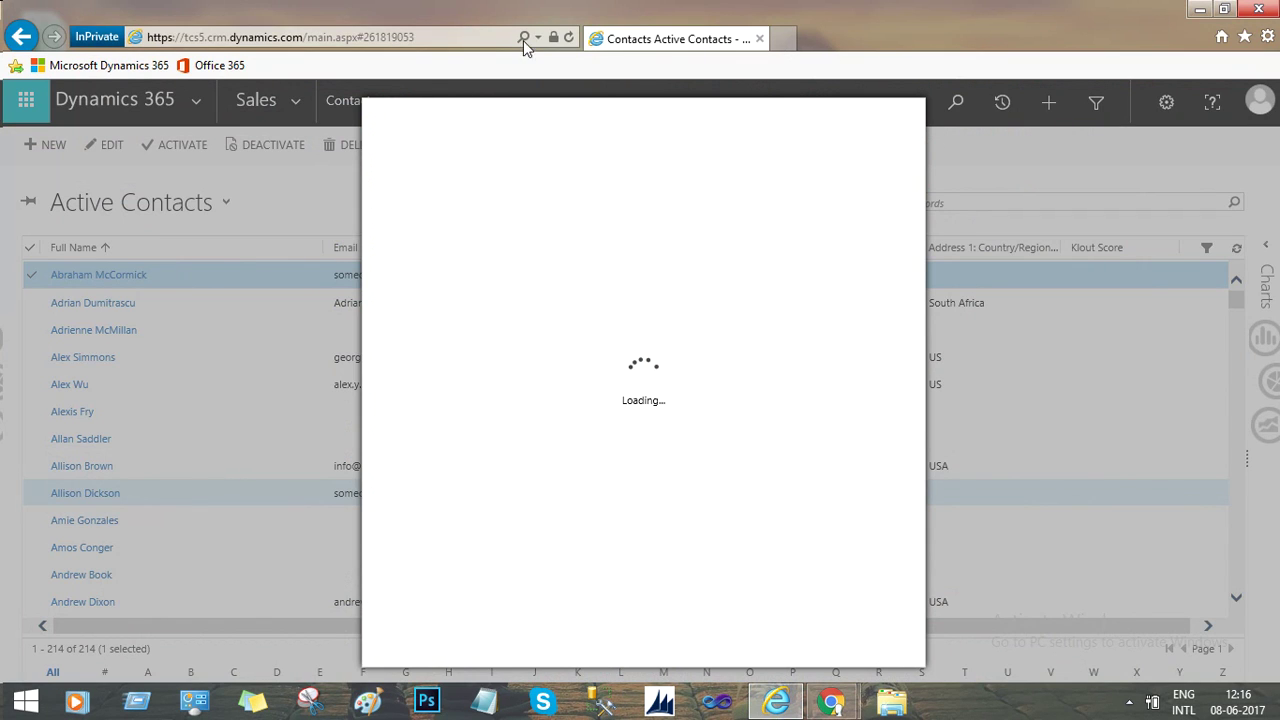
Step: Reload Microsoft Dynamics 365 in a new browser tab, close the stuck tab and dismiss the pop-up blocker notices
{"action": "left_click", "coordinate": [157, 70]}
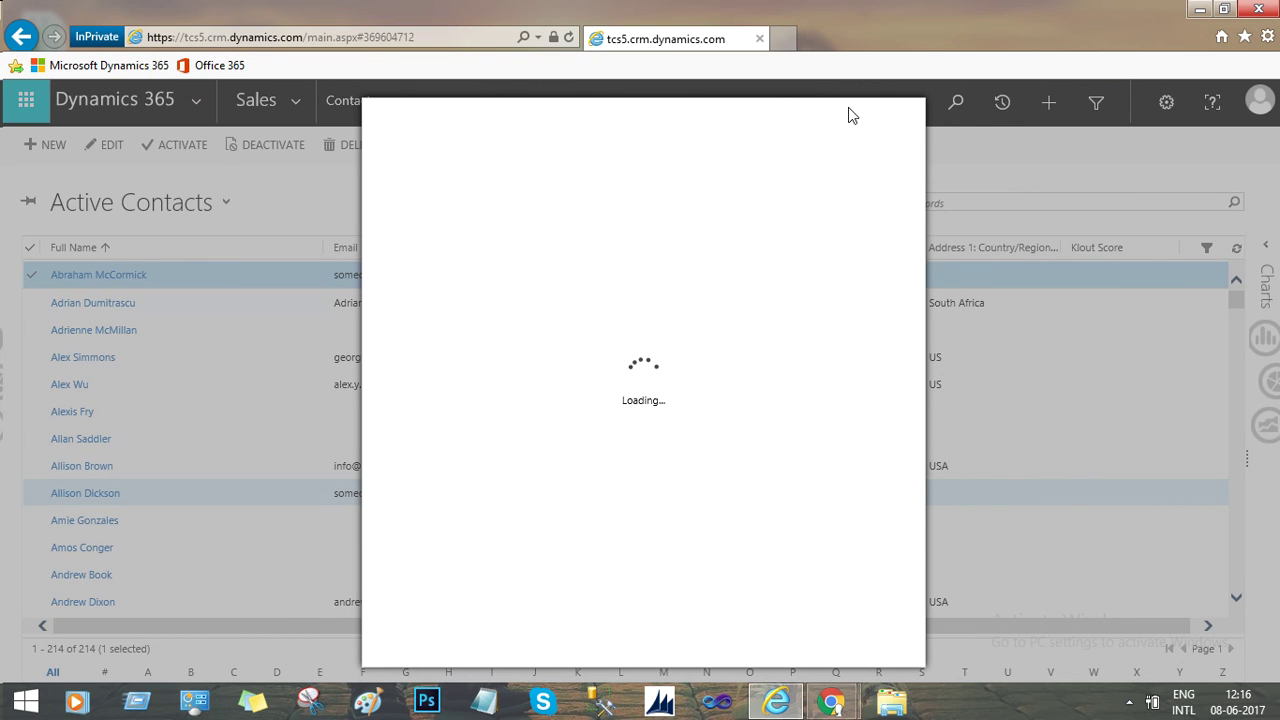
{"action": "left_click", "coordinate": [120, 67]}
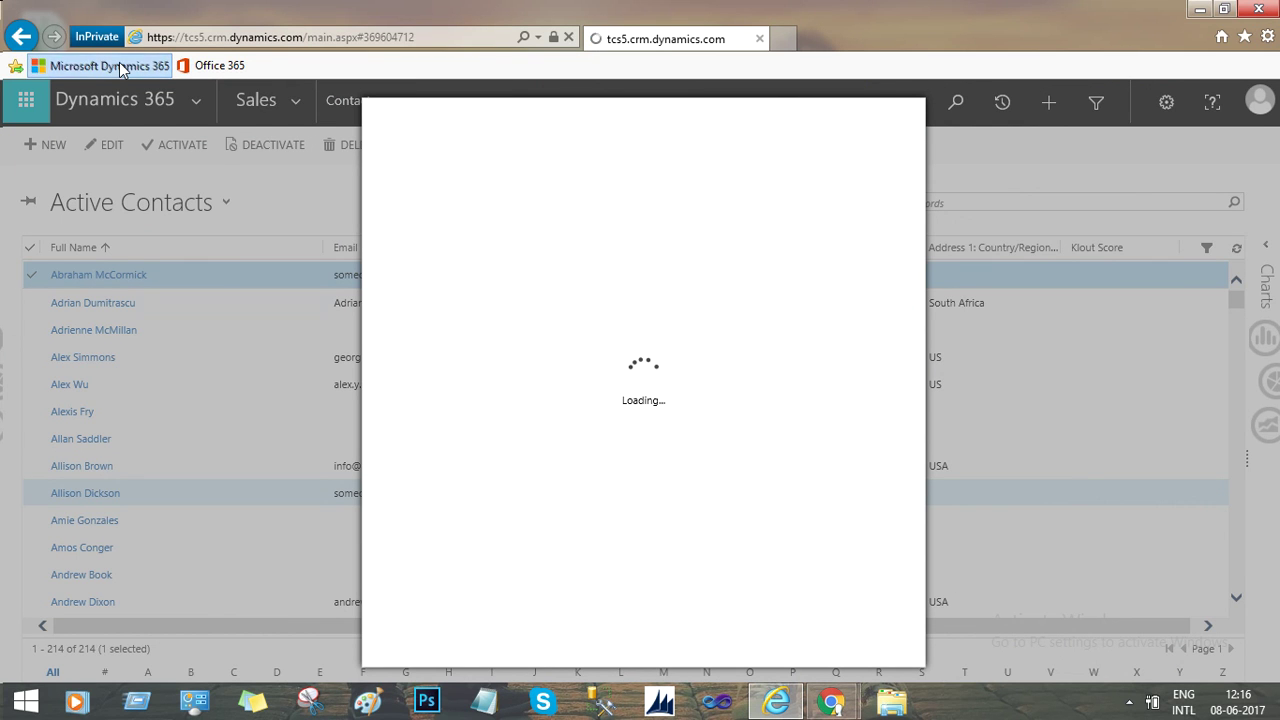
{"action": "left_click", "coordinate": [783, 40]}
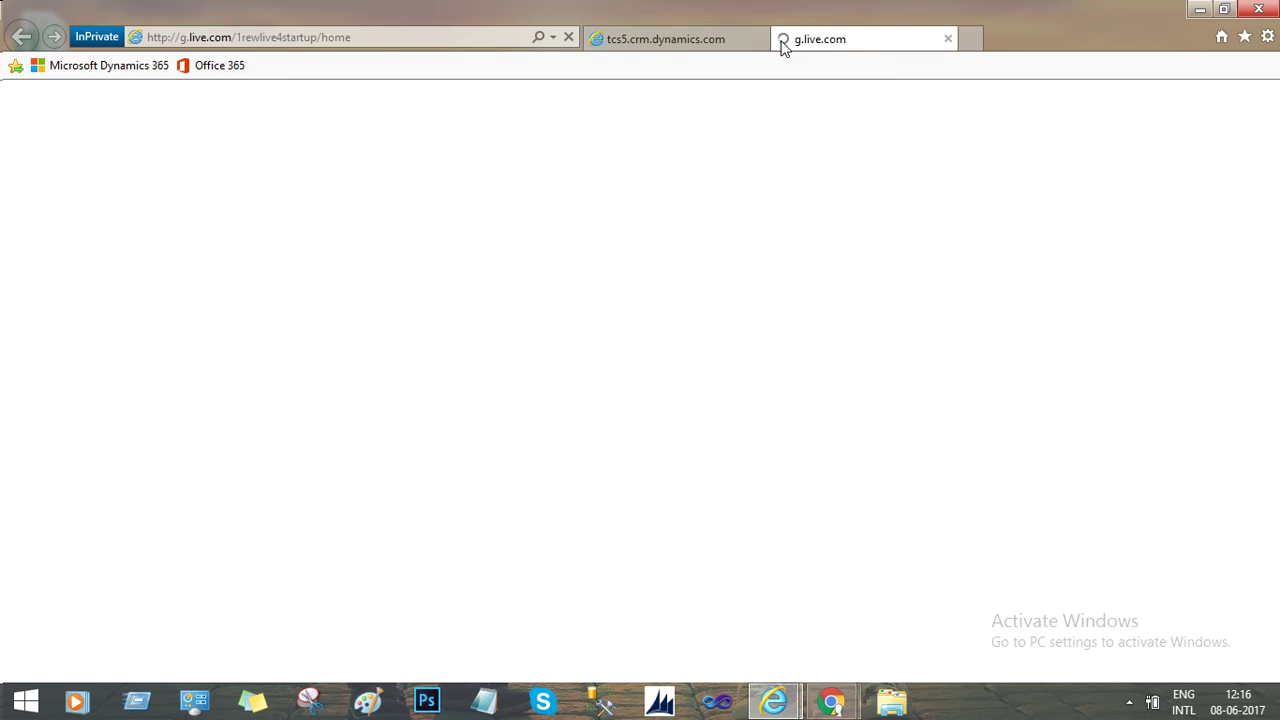
{"action": "left_click", "coordinate": [137, 77]}
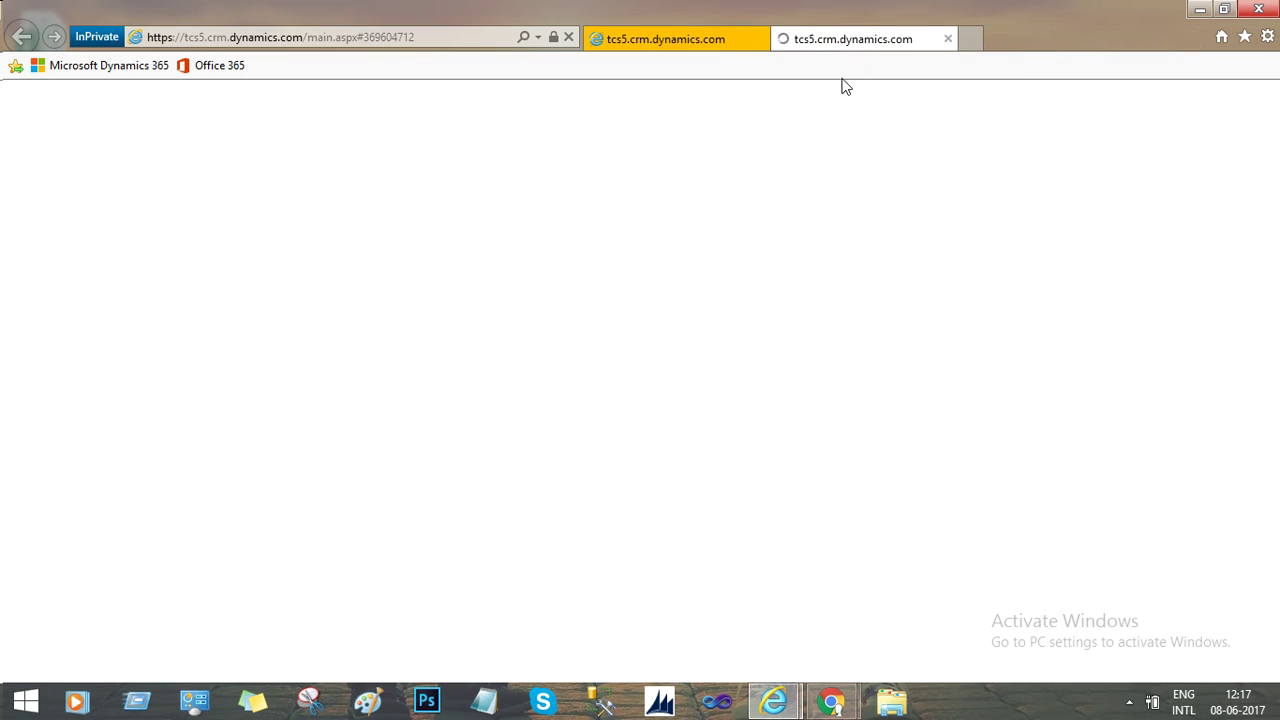
{"action": "left_click", "coordinate": [758, 44]}
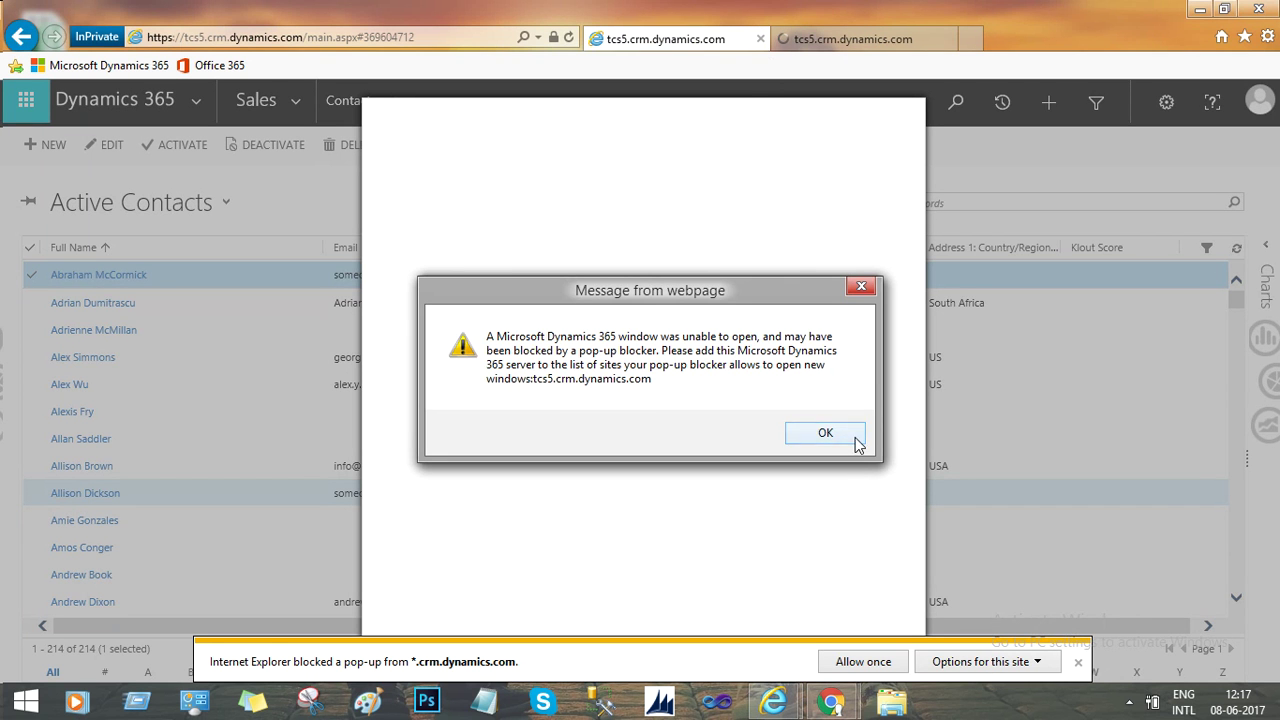
{"action": "left_click", "coordinate": [854, 436]}
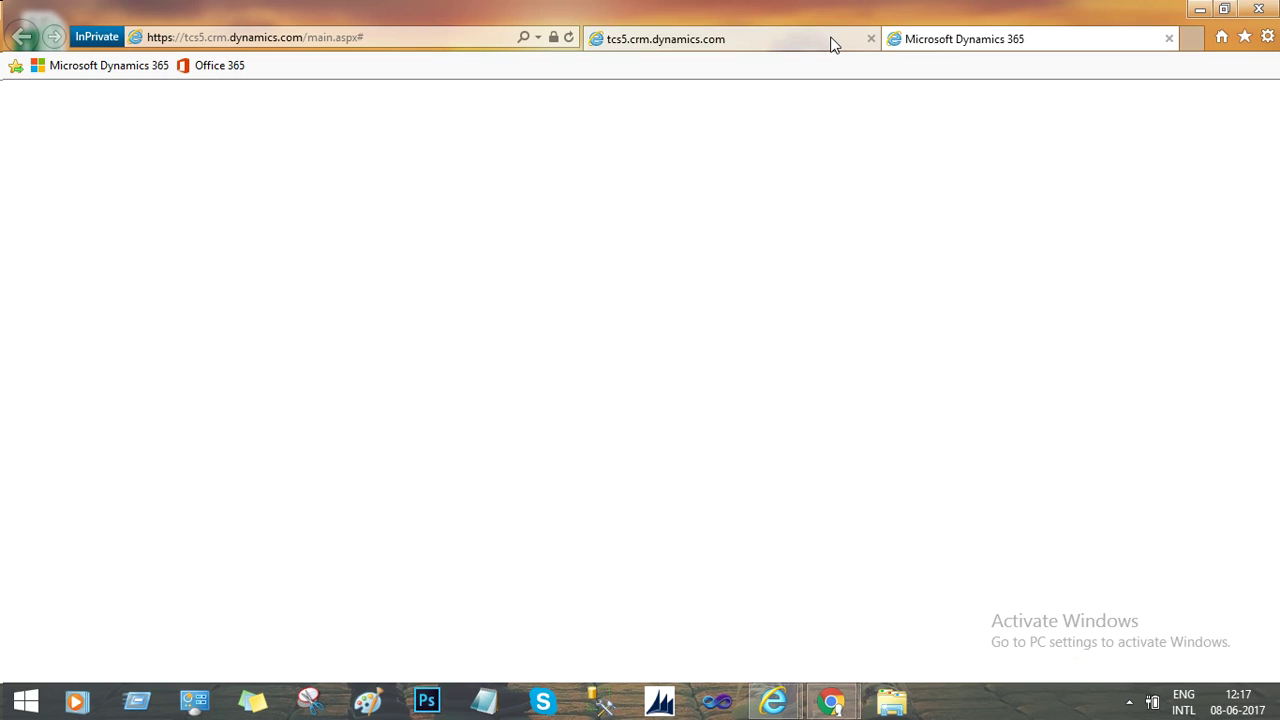
{"action": "left_click", "coordinate": [831, 42]}
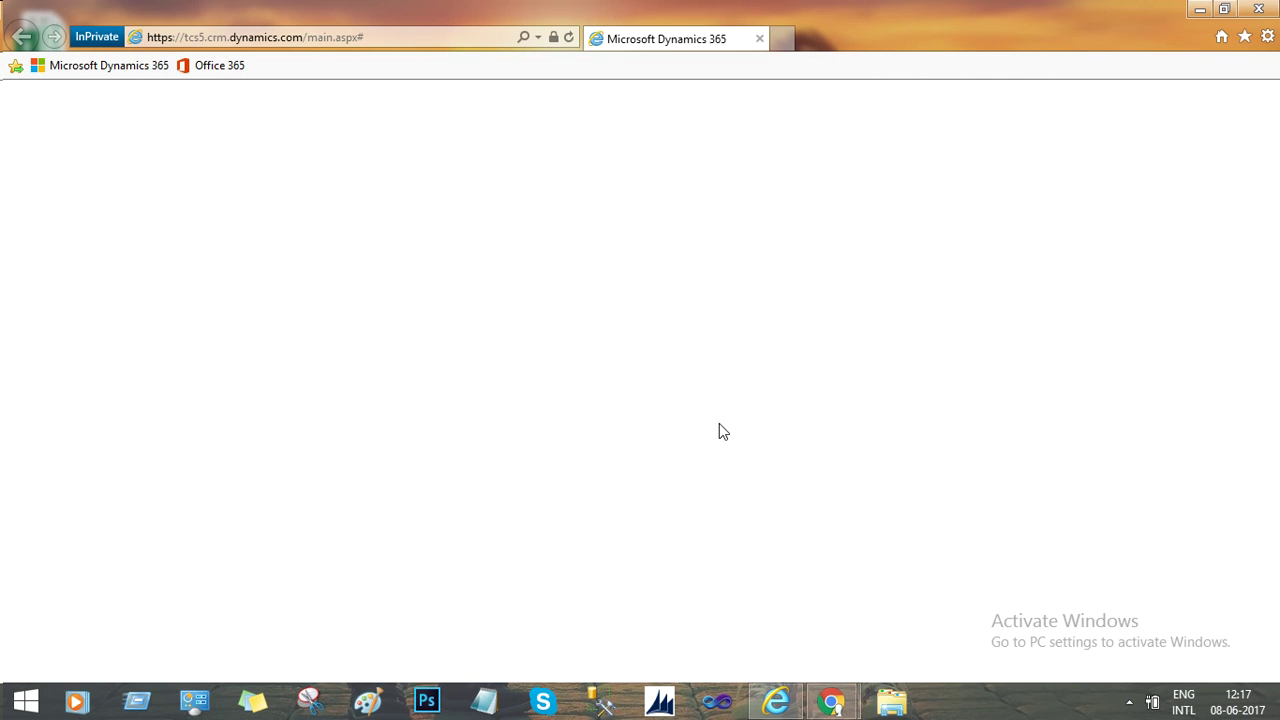
{"action": "mouse_move", "coordinate": [838, 708]}
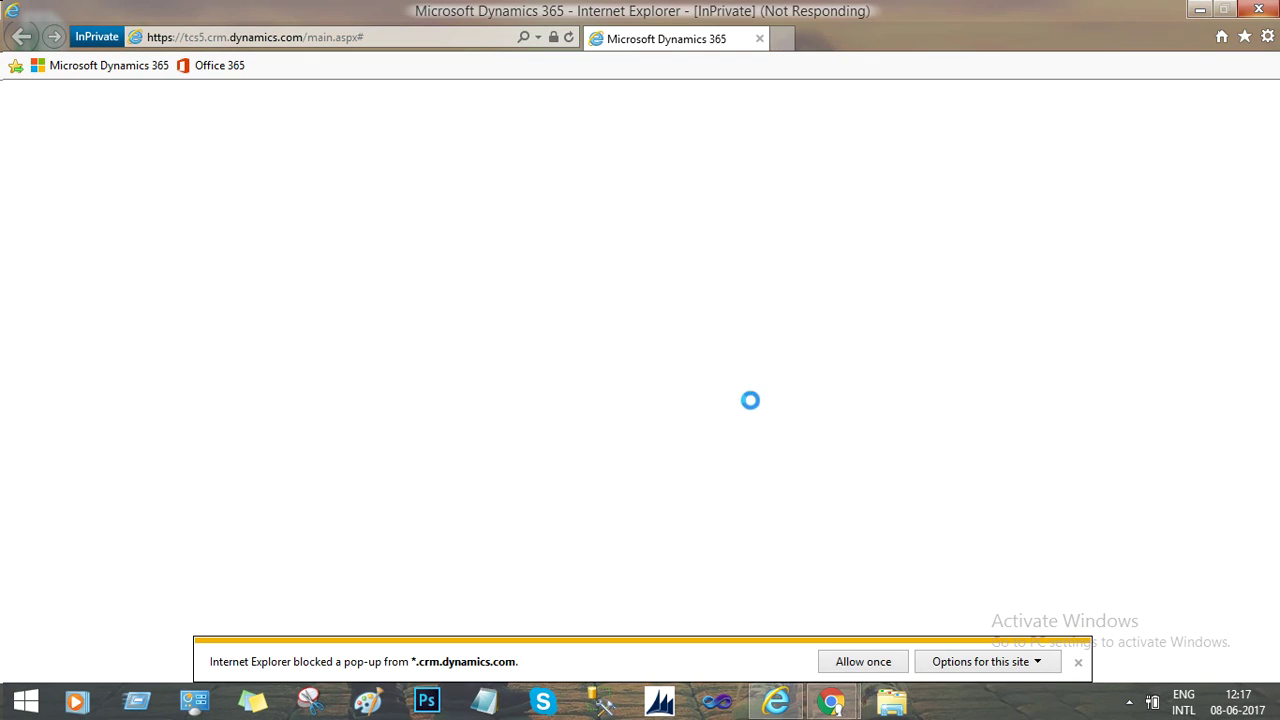
{"action": "left_click", "coordinate": [1078, 661]}
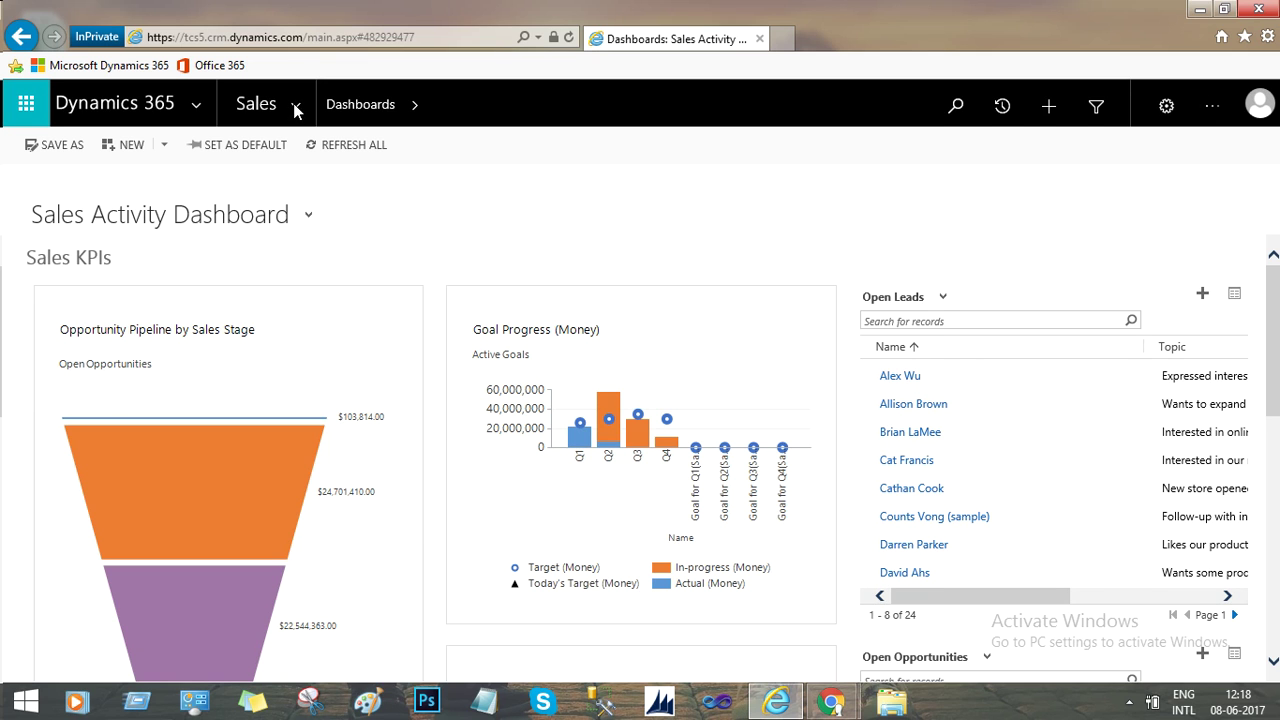
Step: Open the Contacts list in the Sales area
{"action": "left_click", "coordinate": [295, 109]}
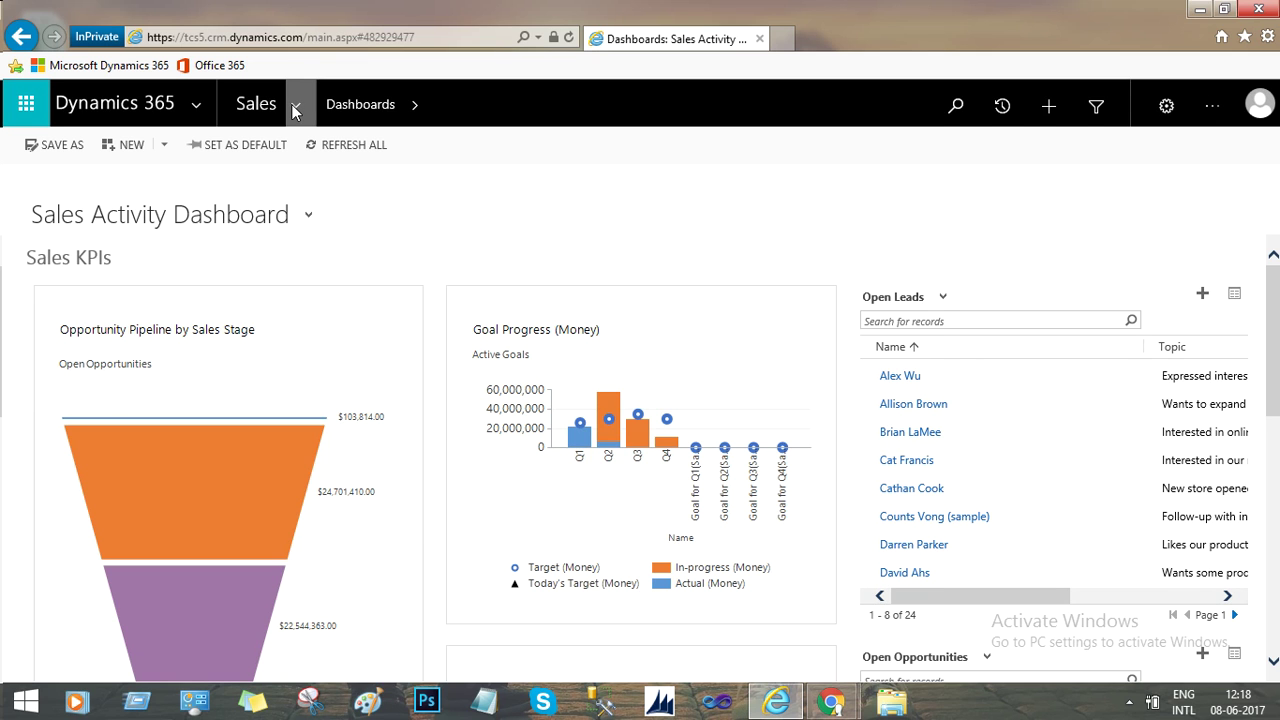
{"action": "left_click", "coordinate": [294, 110]}
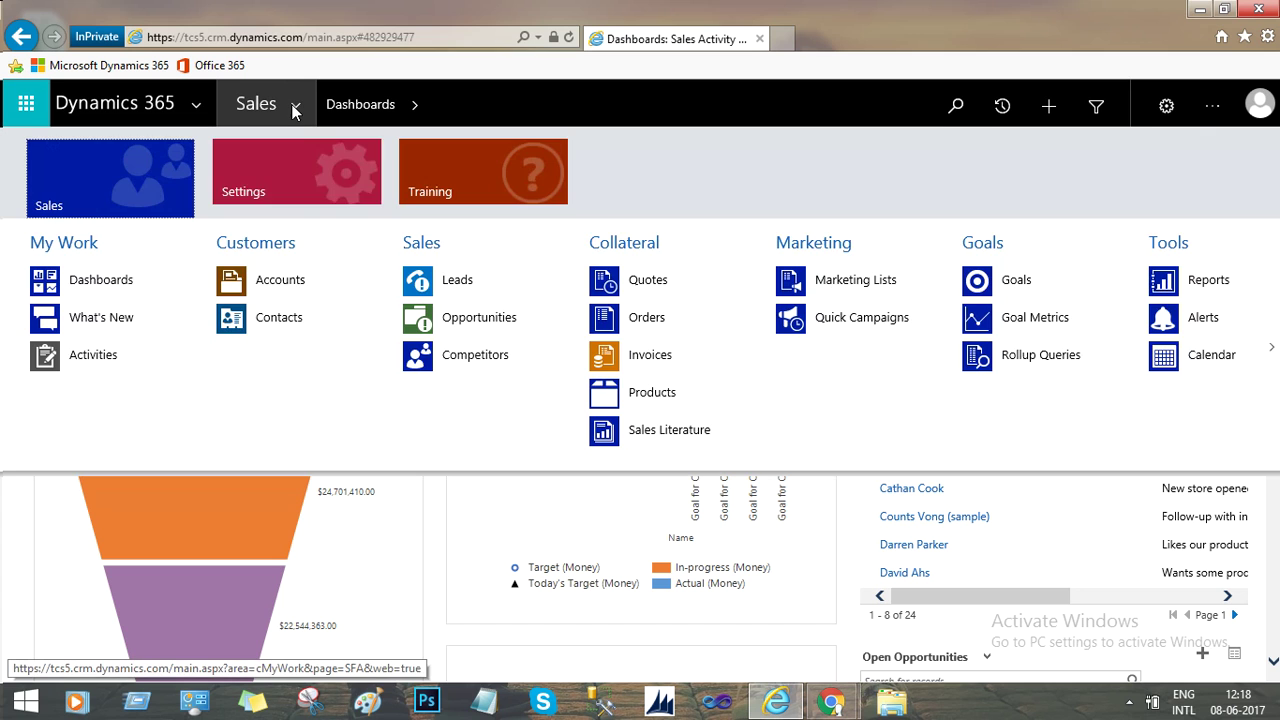
{"action": "left_click", "coordinate": [278, 318]}
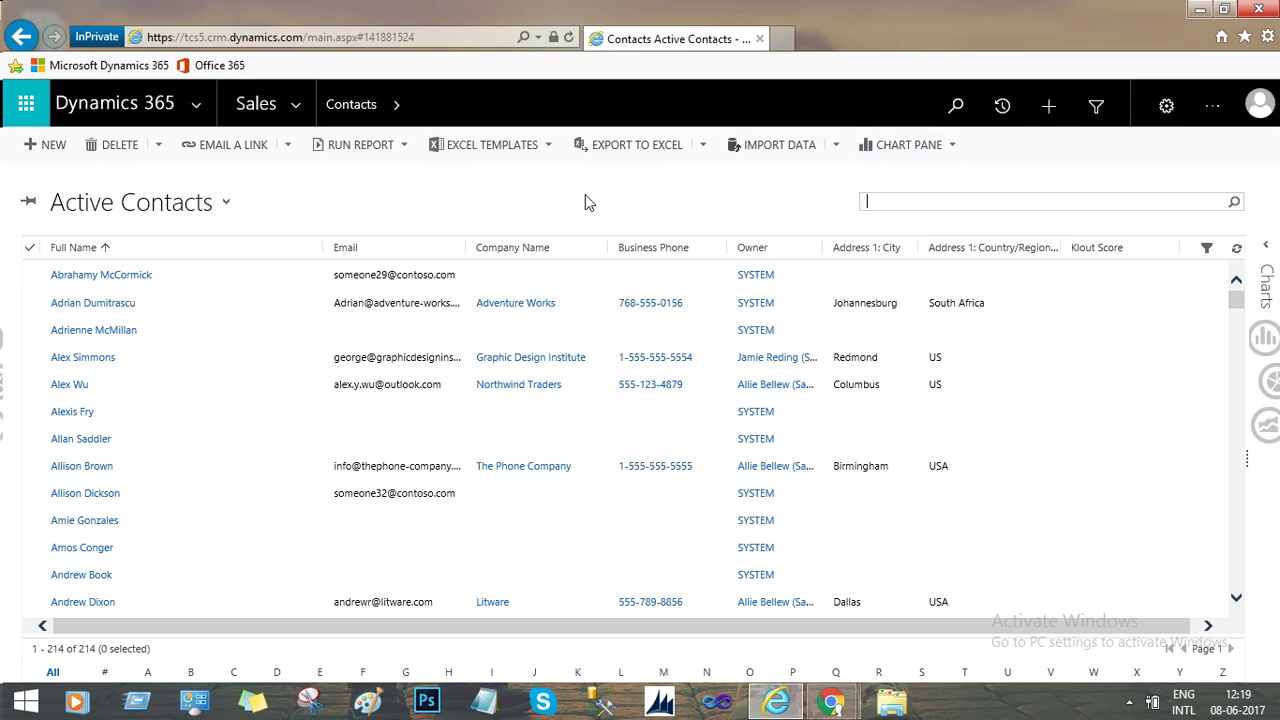
{"action": "left_click", "coordinate": [775, 146]}
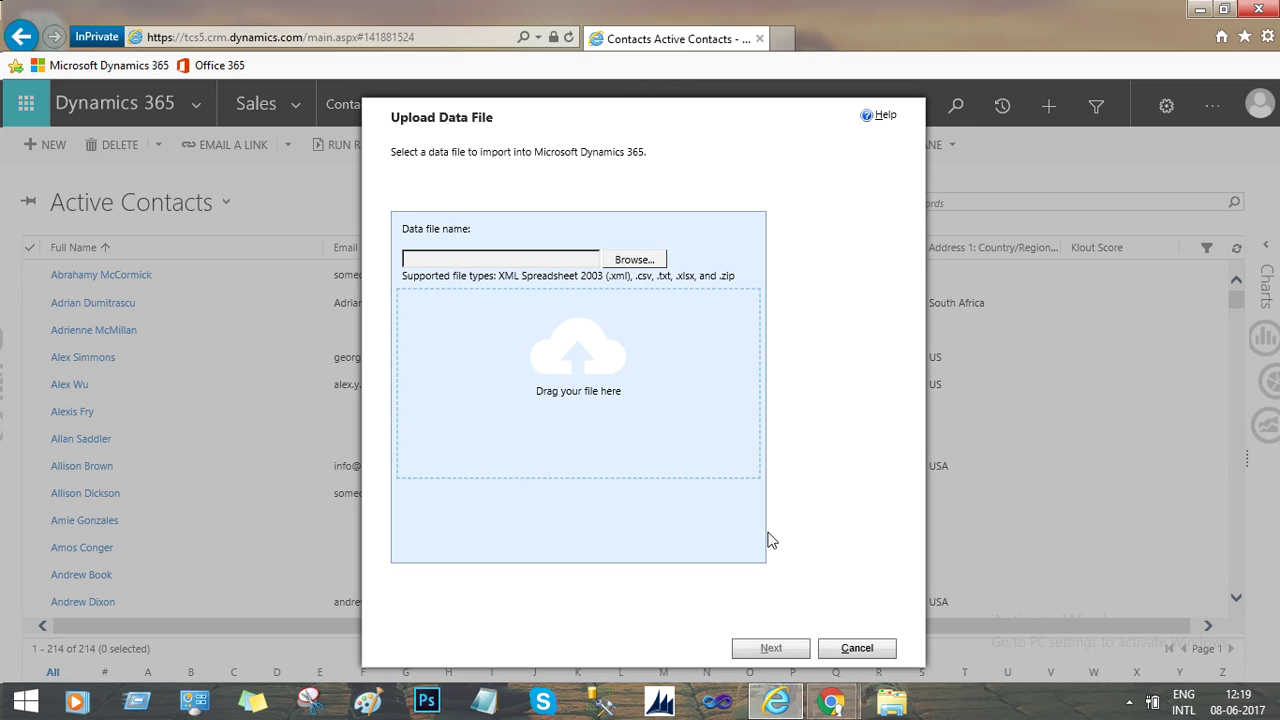
{"action": "left_click", "coordinate": [652, 262]}
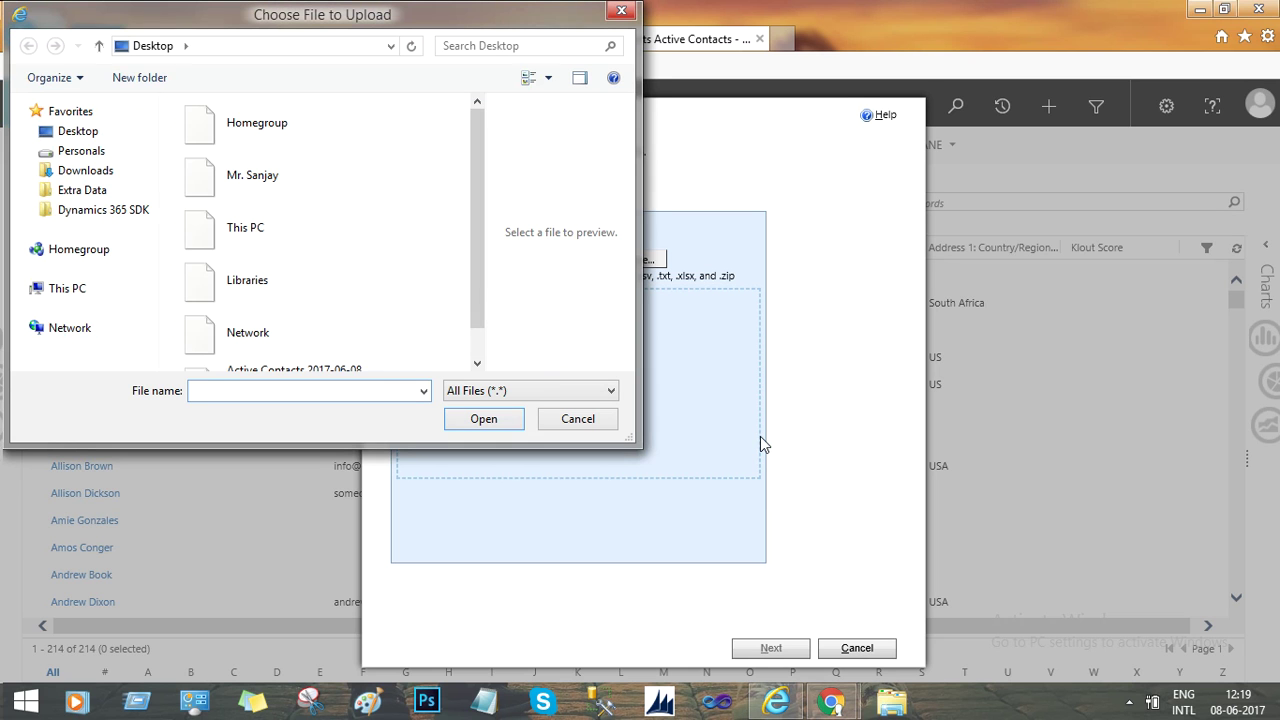
{"action": "scroll", "coordinate": [480, 257], "scroll_direction": "down", "scroll_amount": 2}
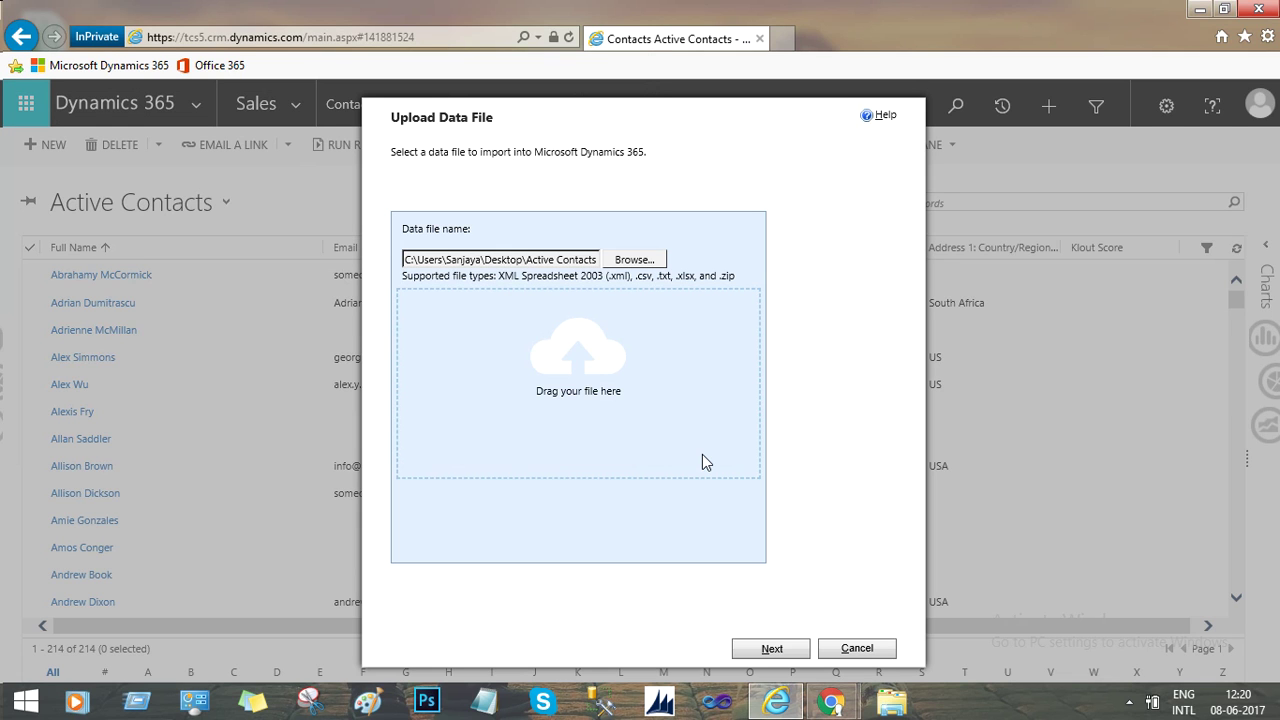
{"action": "left_click", "coordinate": [774, 650]}
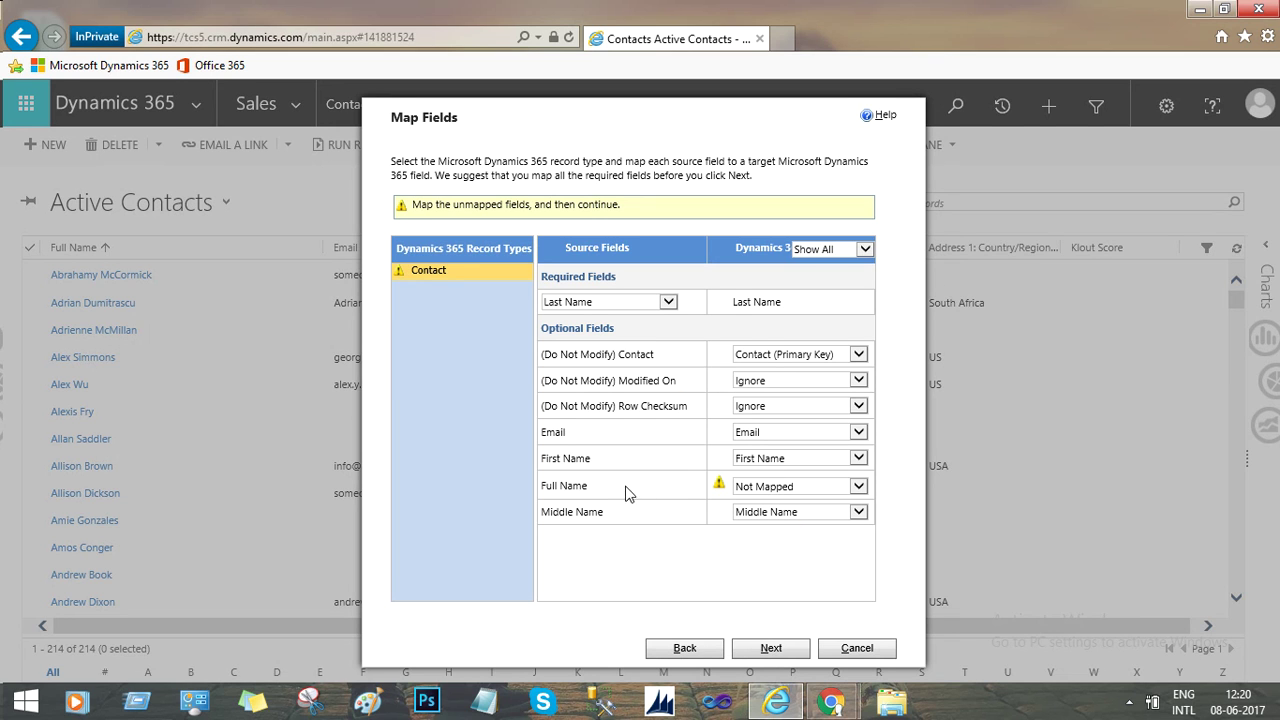
Step: Map the Full Name source field to Ignore and submit the contact data for import
{"action": "left_click", "coordinate": [808, 498]}
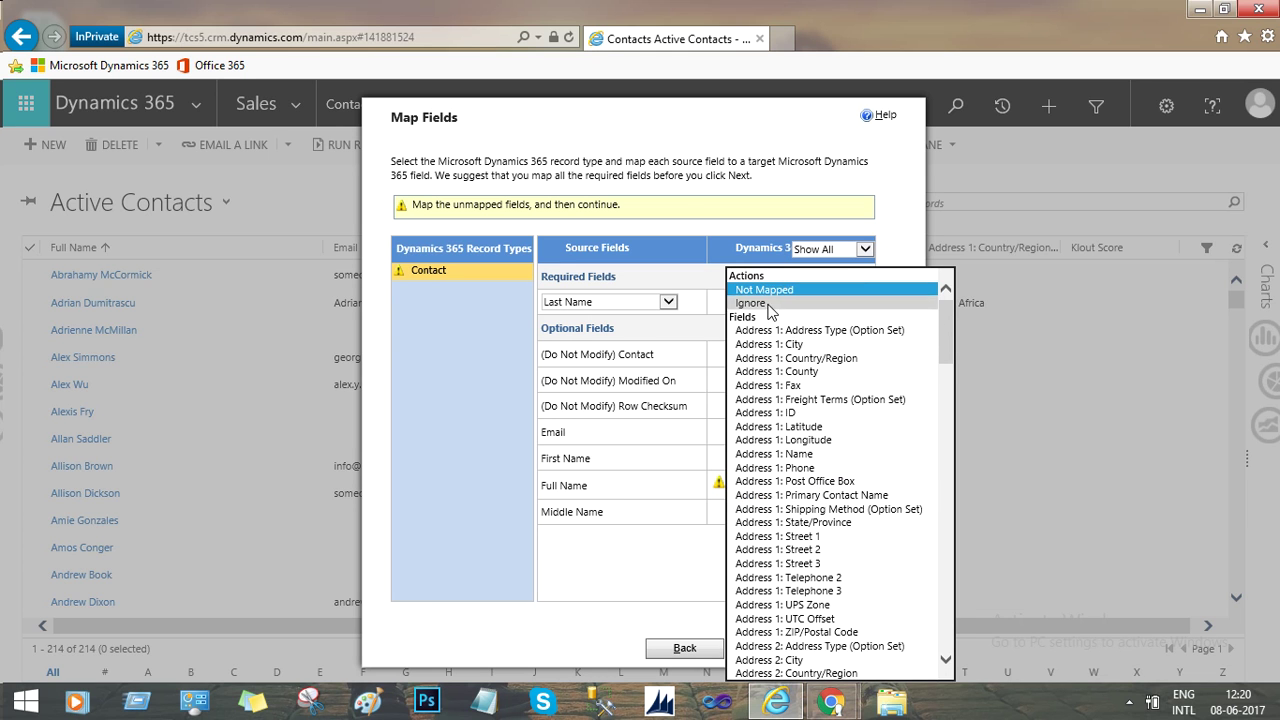
{"action": "left_click", "coordinate": [771, 303]}
{"action": "left_click", "coordinate": [784, 651]}
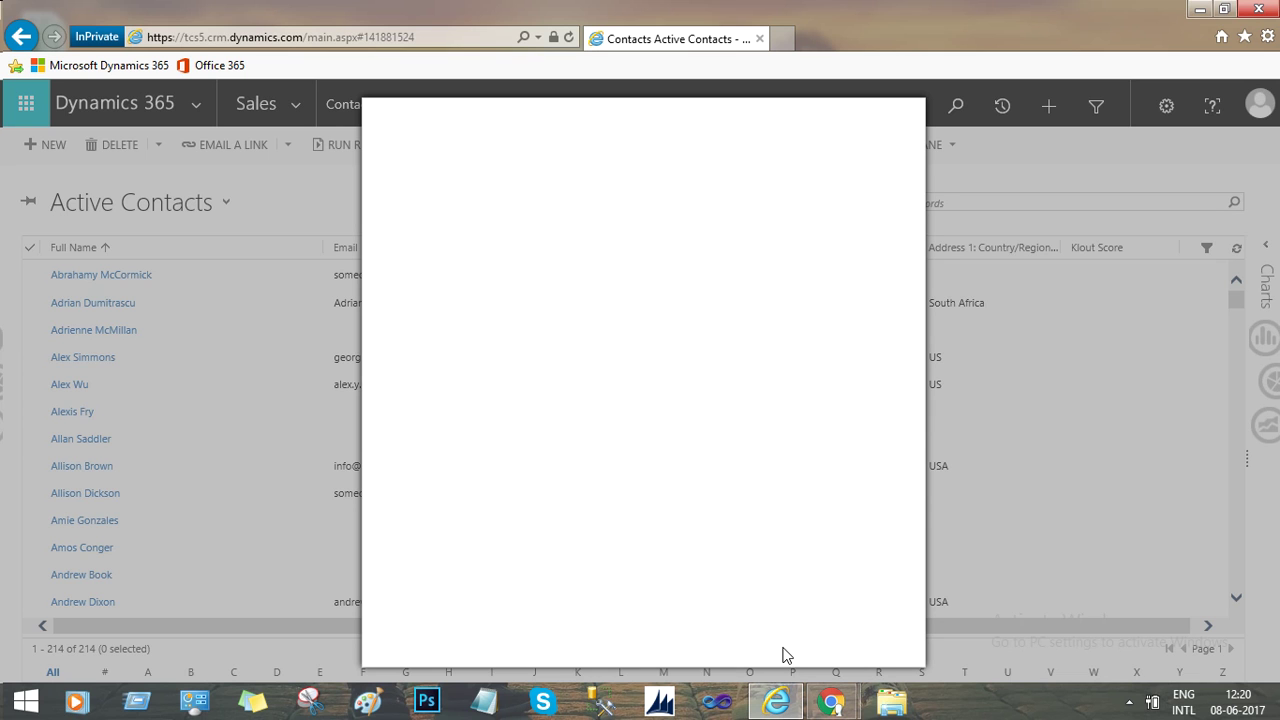
{"action": "left_click", "coordinate": [784, 651]}
{"action": "left_click", "coordinate": [771, 648]}
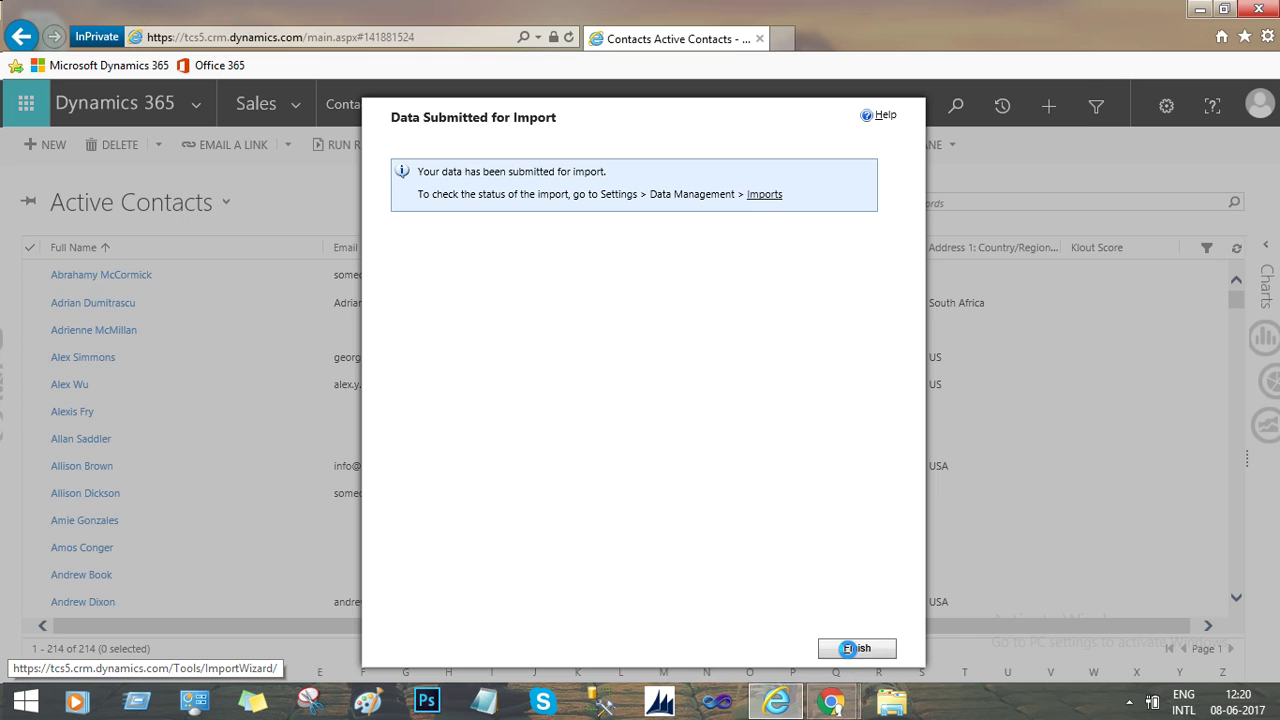
Step: Finish the import wizard and bring up the My Imports list to check the import's status
{"action": "left_click", "coordinate": [852, 650]}
{"action": "left_click_drag", "start_coordinate": [770, 45], "coordinate": [988, 123]}
{"action": "left_click", "coordinate": [728, 107]}
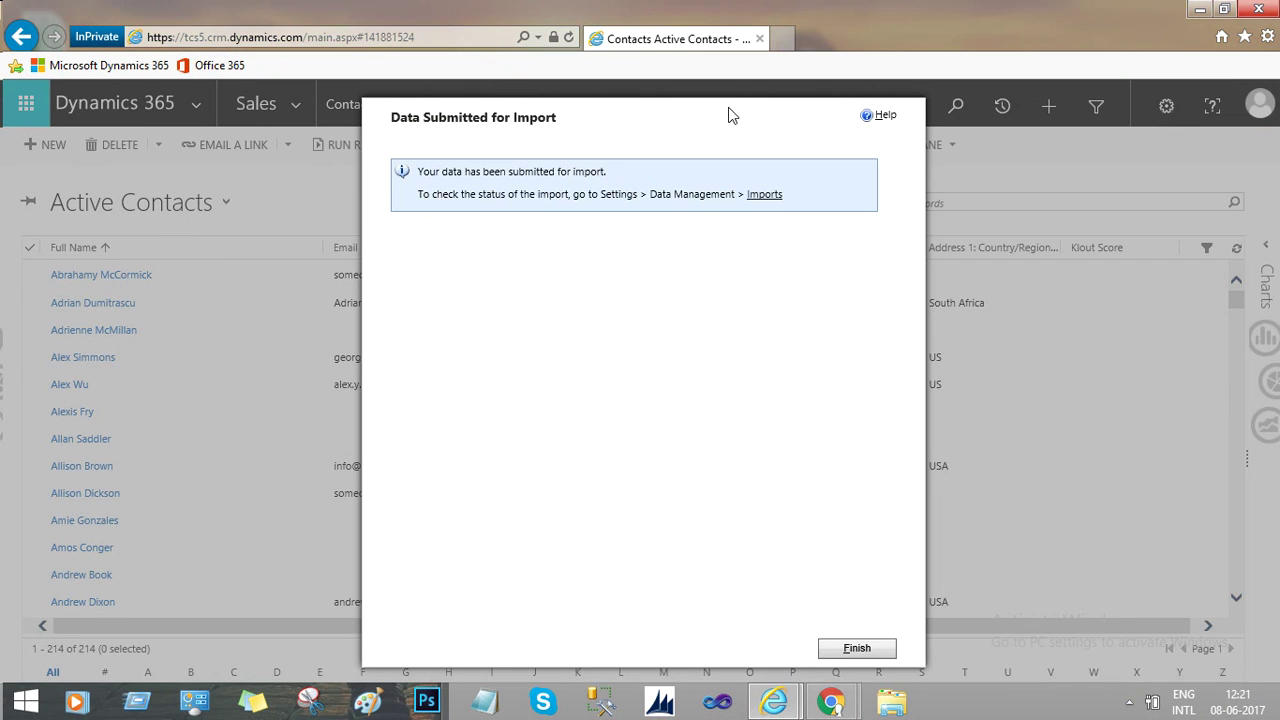
{"action": "left_click", "coordinate": [840, 650]}
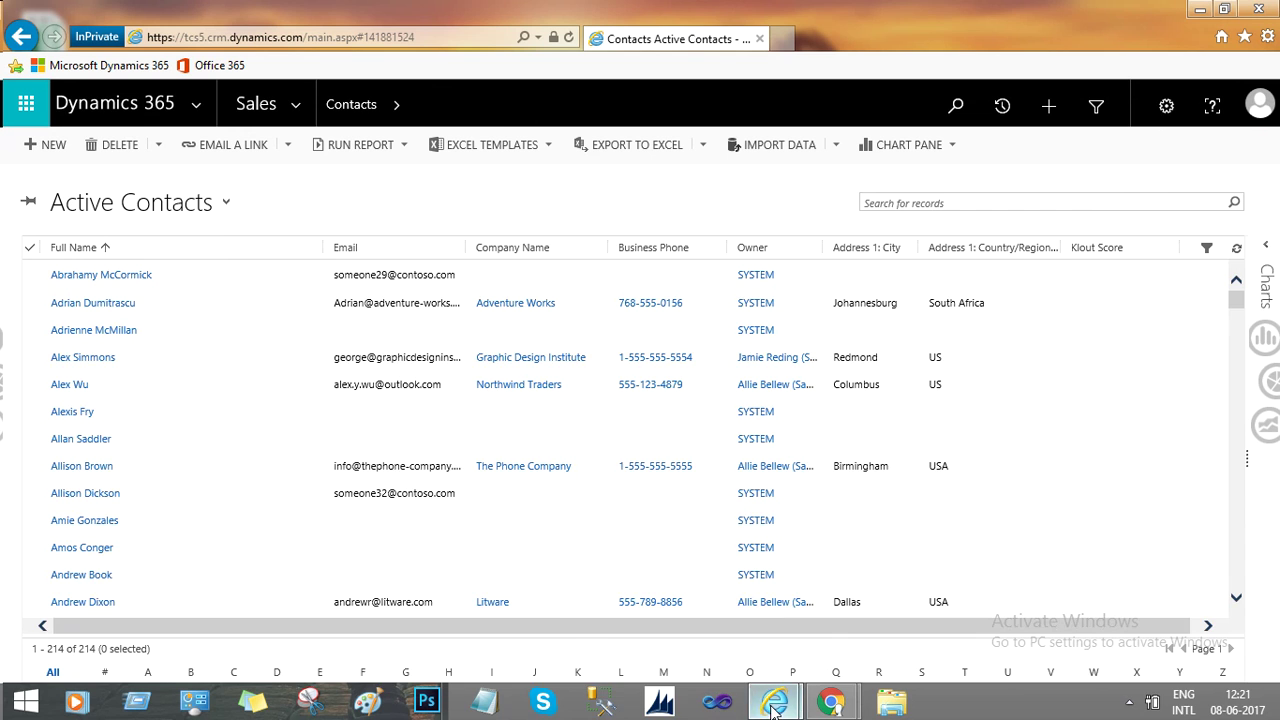
{"action": "mouse_move", "coordinate": [773, 703]}
{"action": "left_click", "coordinate": [891, 621]}
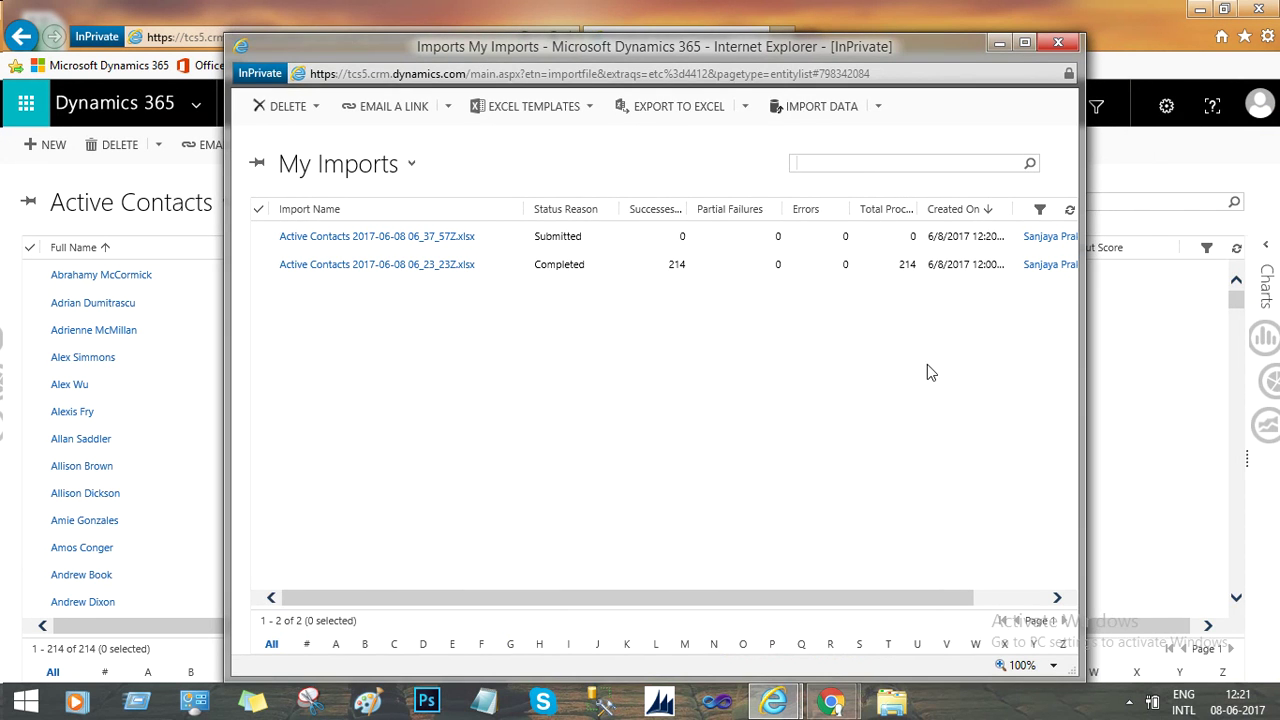
{"action": "left_click", "coordinate": [1069, 210]}
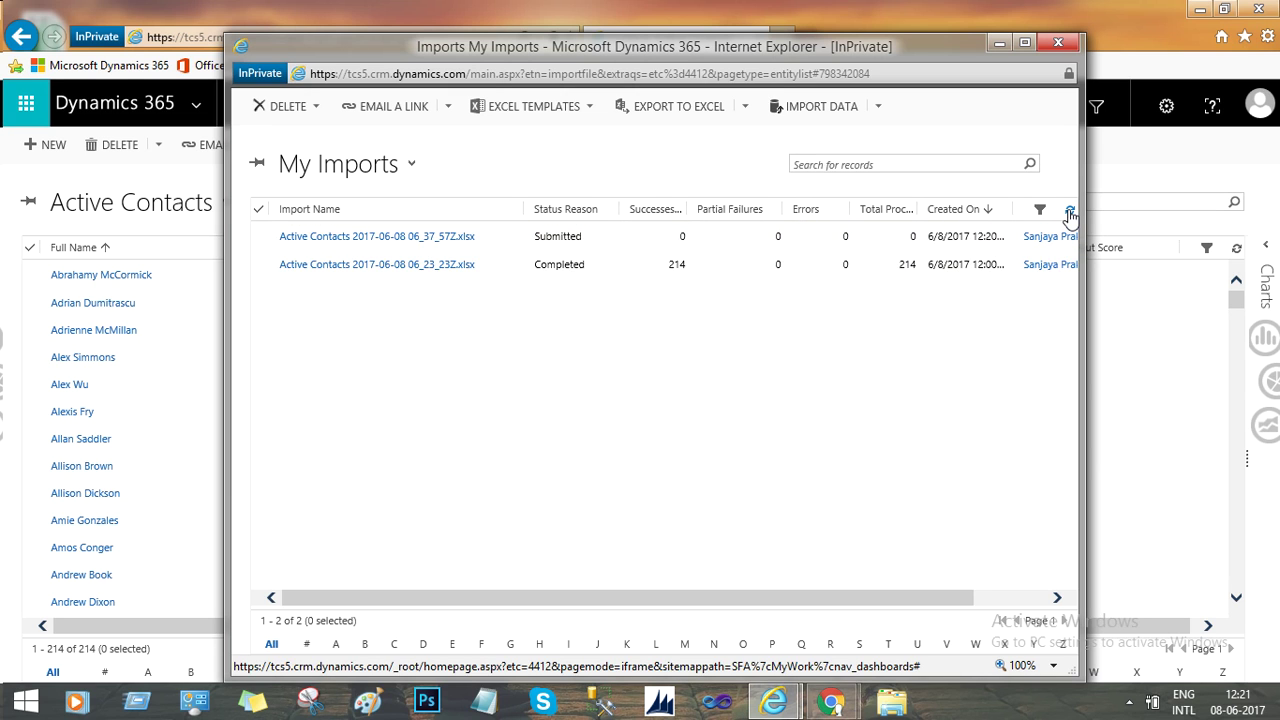
{"action": "left_click", "coordinate": [727, 243]}
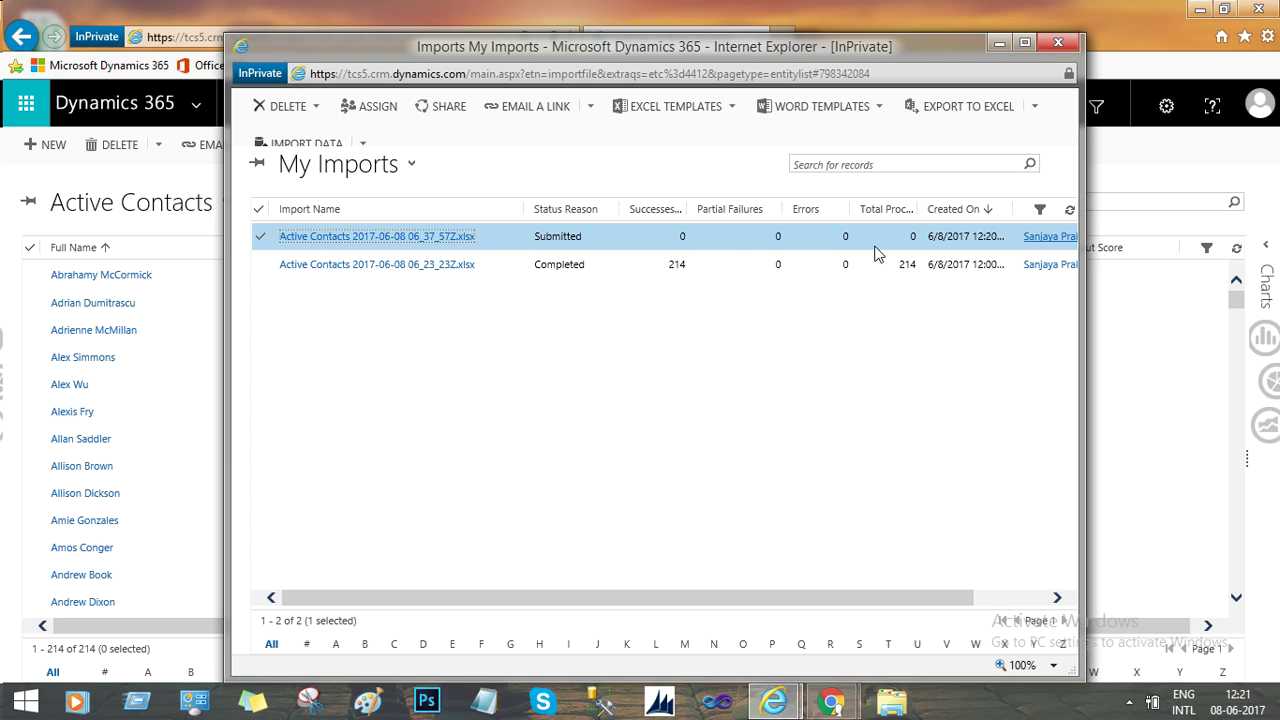
{"action": "left_click", "coordinate": [1068, 215]}
{"action": "left_click", "coordinate": [1068, 215]}
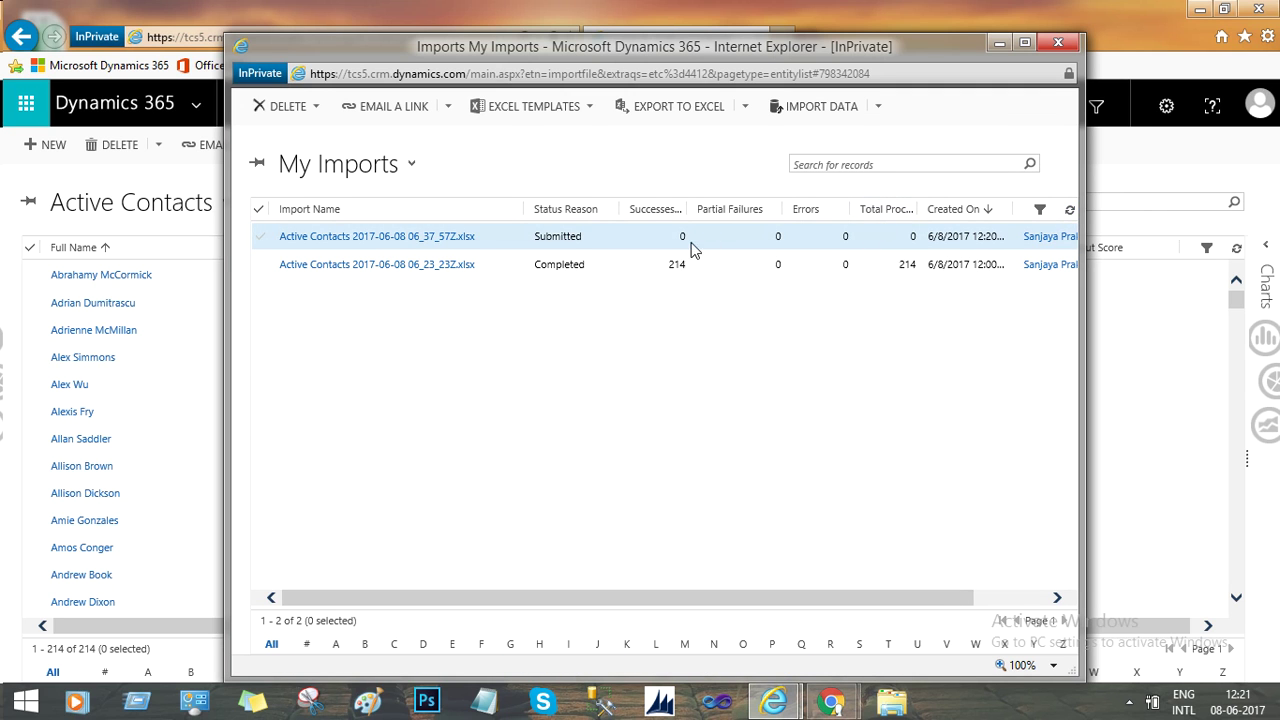
{"action": "left_click", "coordinate": [1067, 213]}
{"action": "left_click", "coordinate": [1070, 213]}
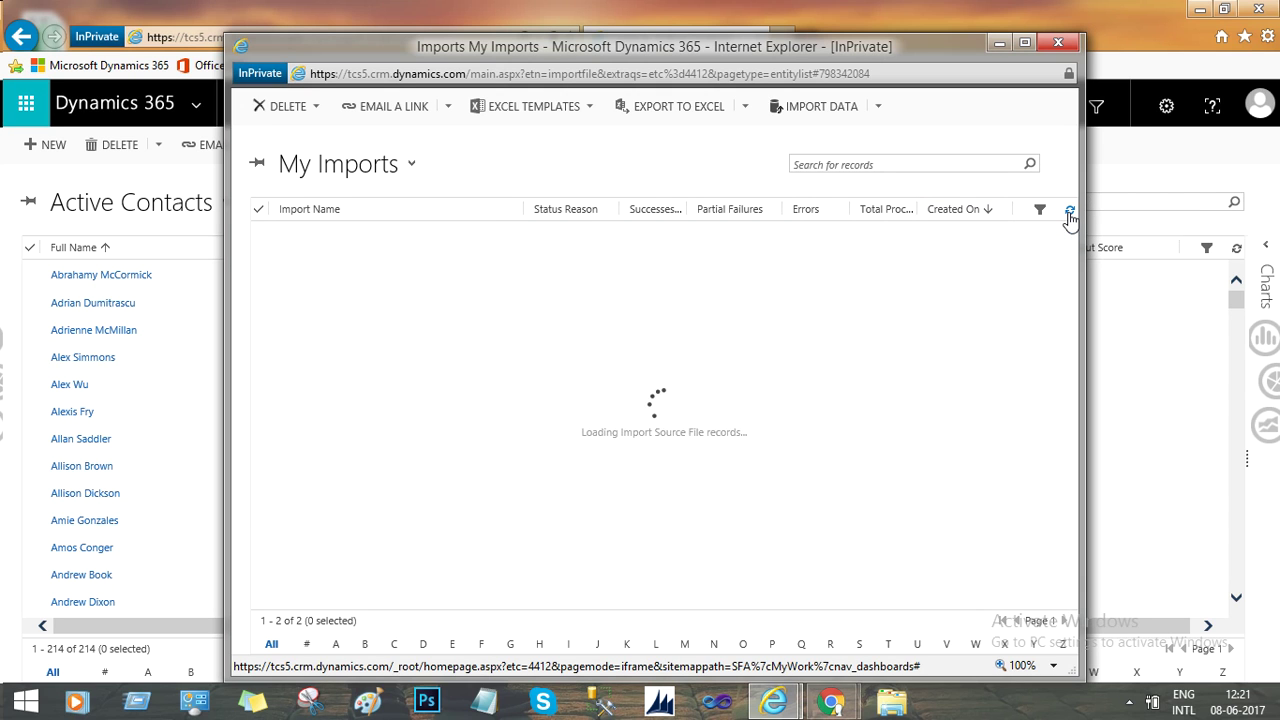
{"action": "left_click", "coordinate": [1070, 213]}
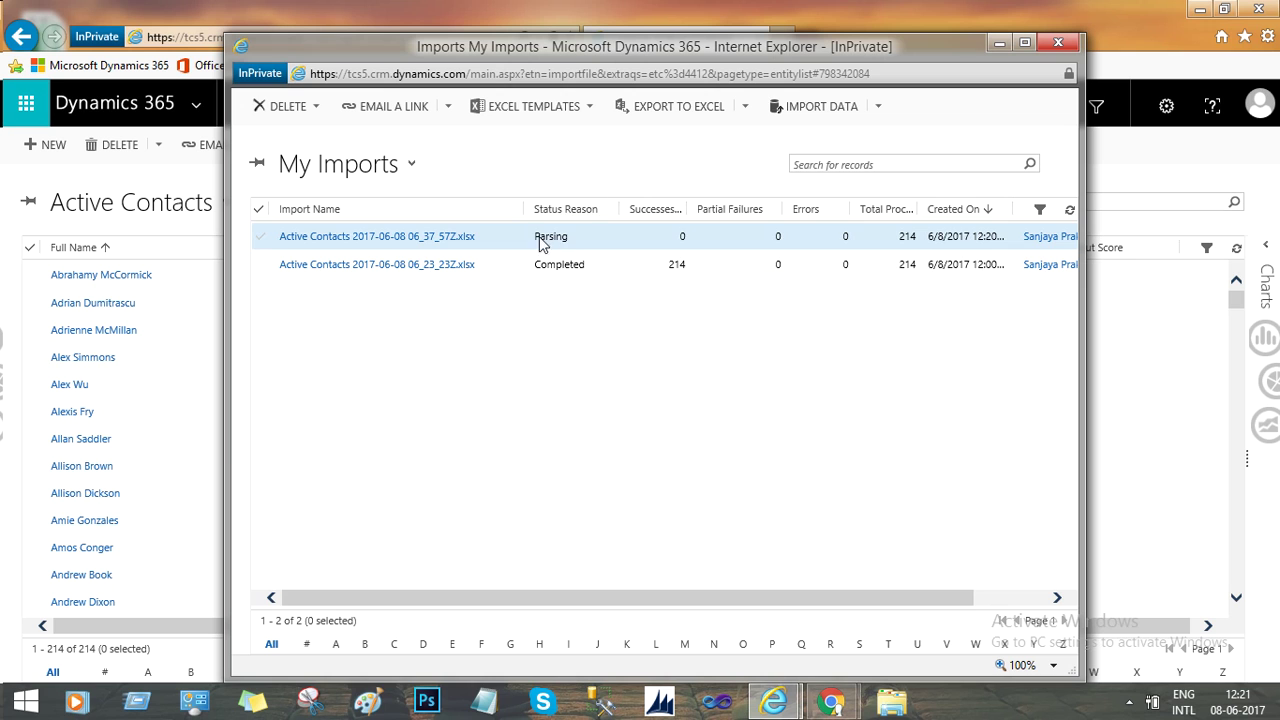
{"action": "left_click", "coordinate": [1070, 212]}
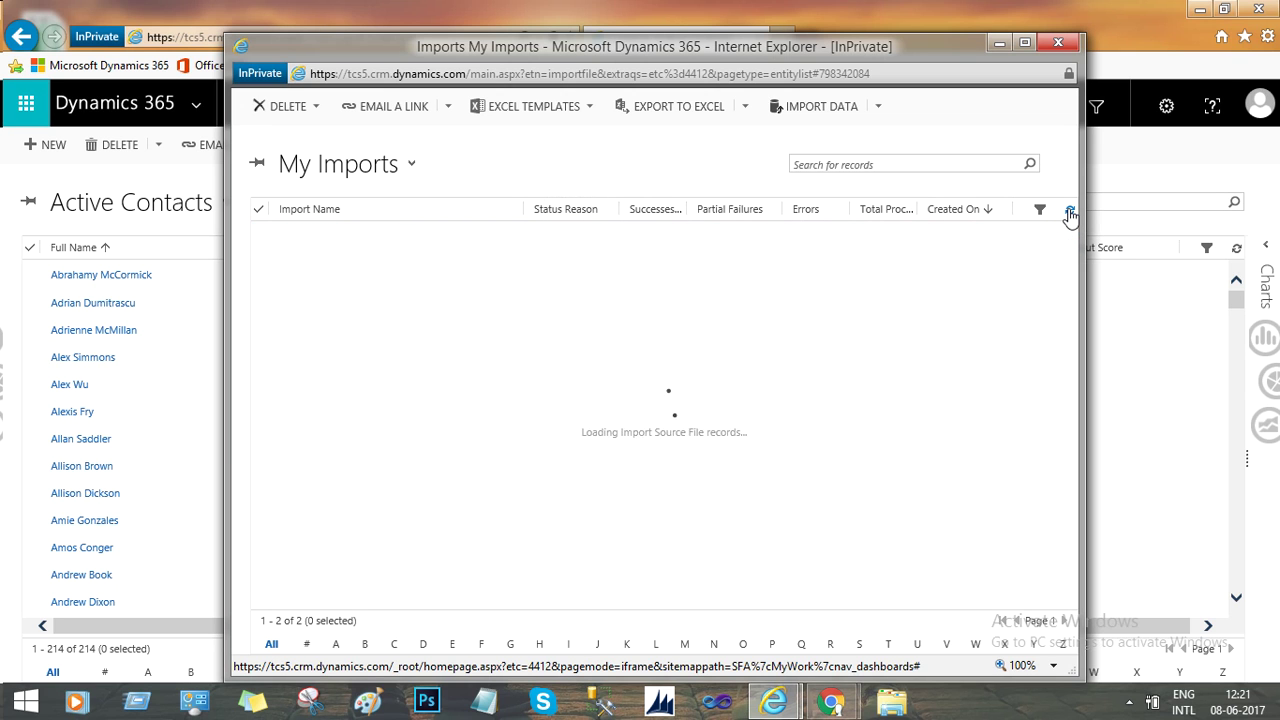
{"action": "left_click", "coordinate": [1070, 212]}
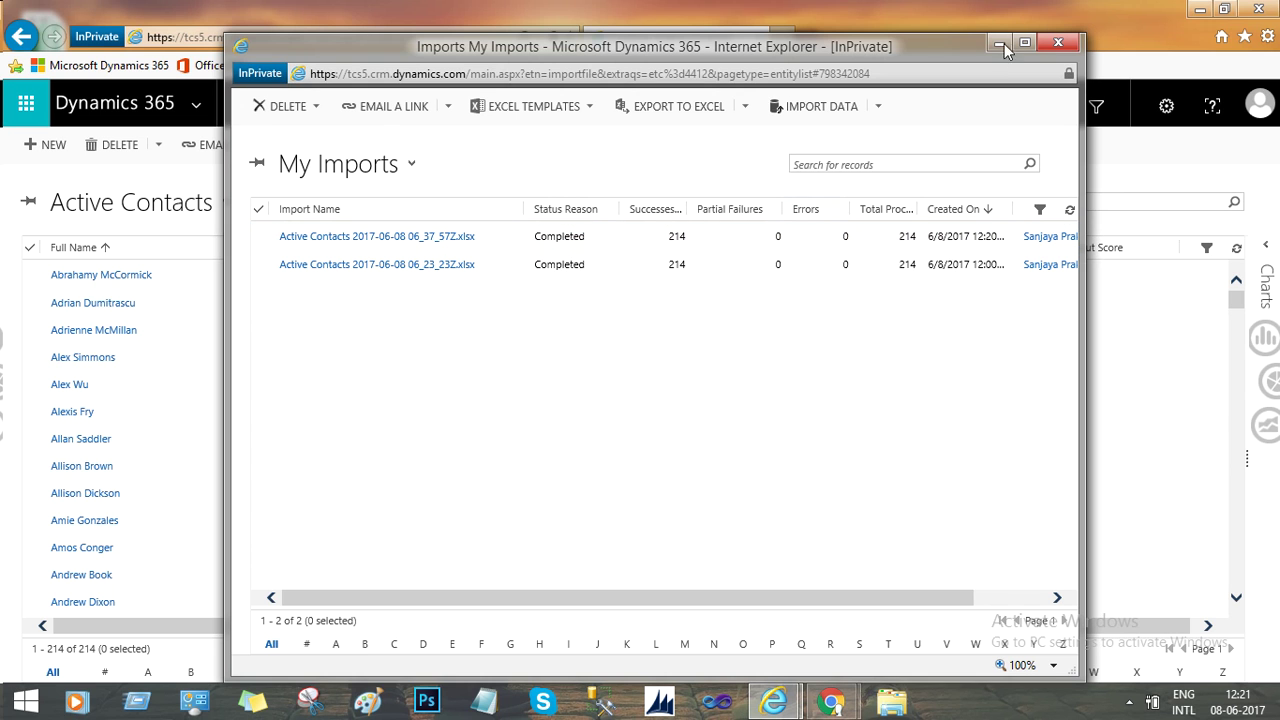
Step: Close the My Imports window and refresh the Active Contacts list to load the imported email addresses
{"action": "left_click", "coordinate": [1058, 42]}
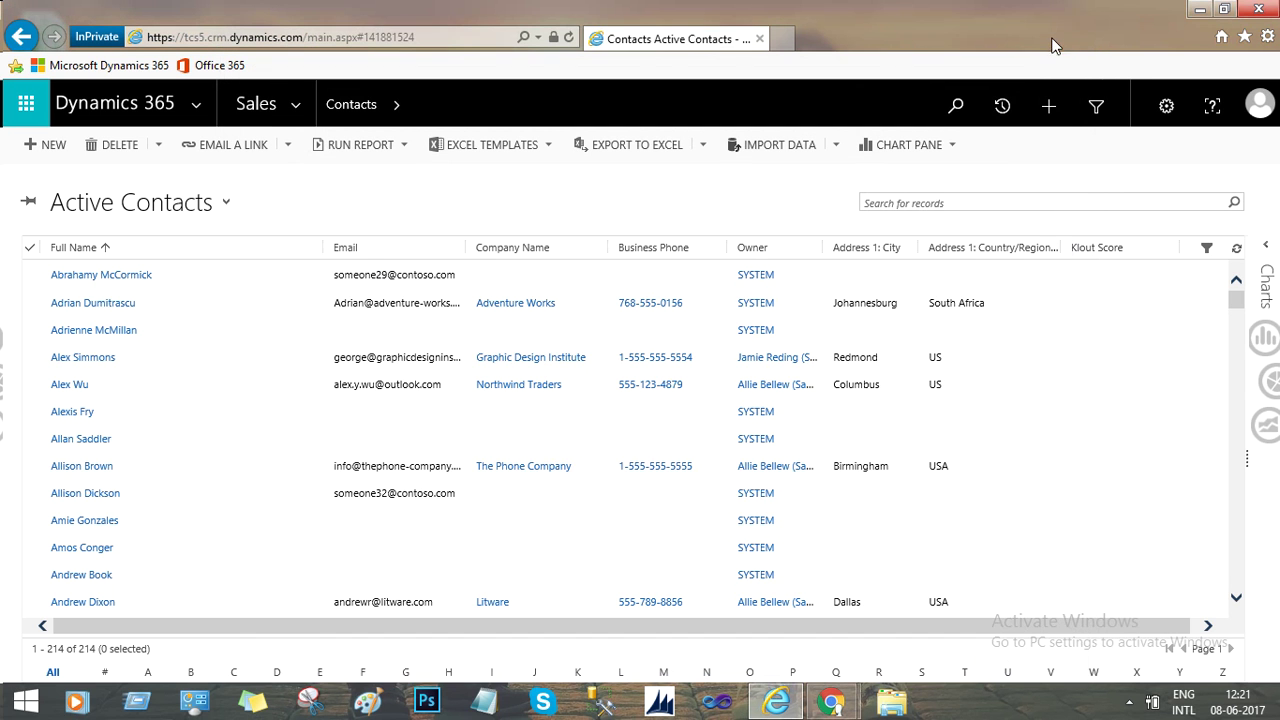
{"action": "left_click", "coordinate": [1236, 250]}
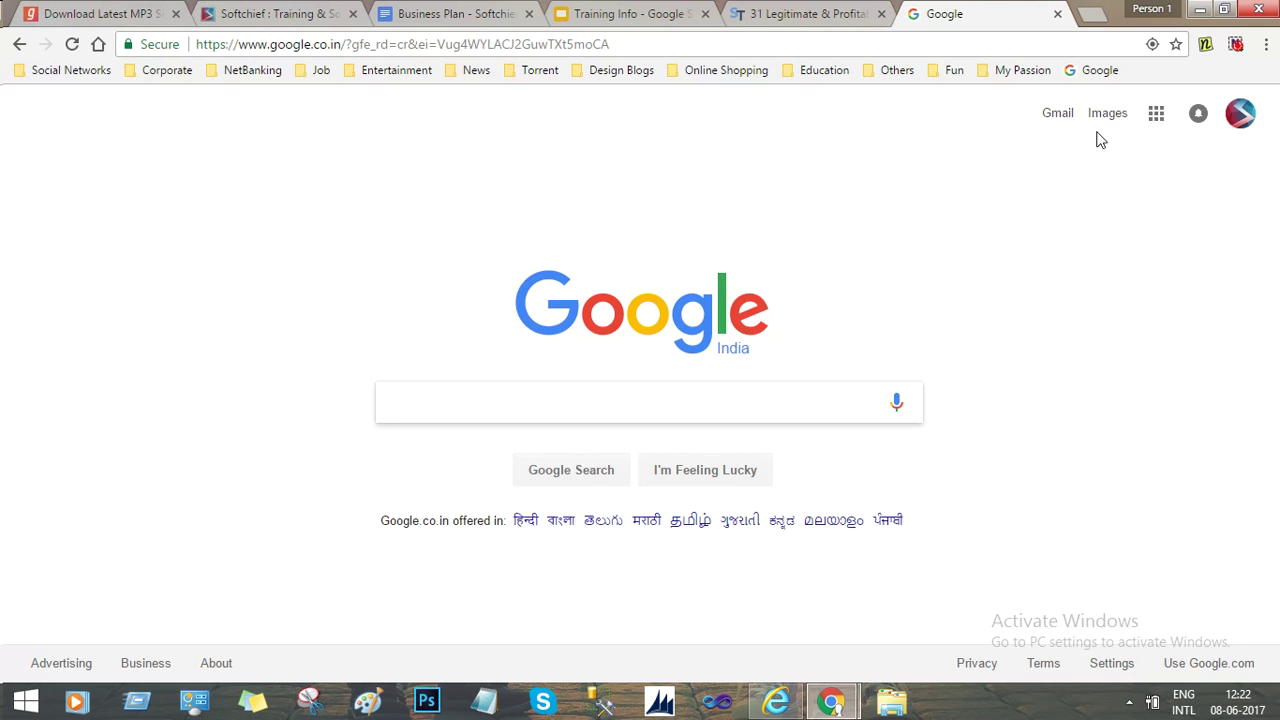
{"action": "left_click", "coordinate": [1236, 45]}
{"action": "left_click", "coordinate": [1236, 45]}
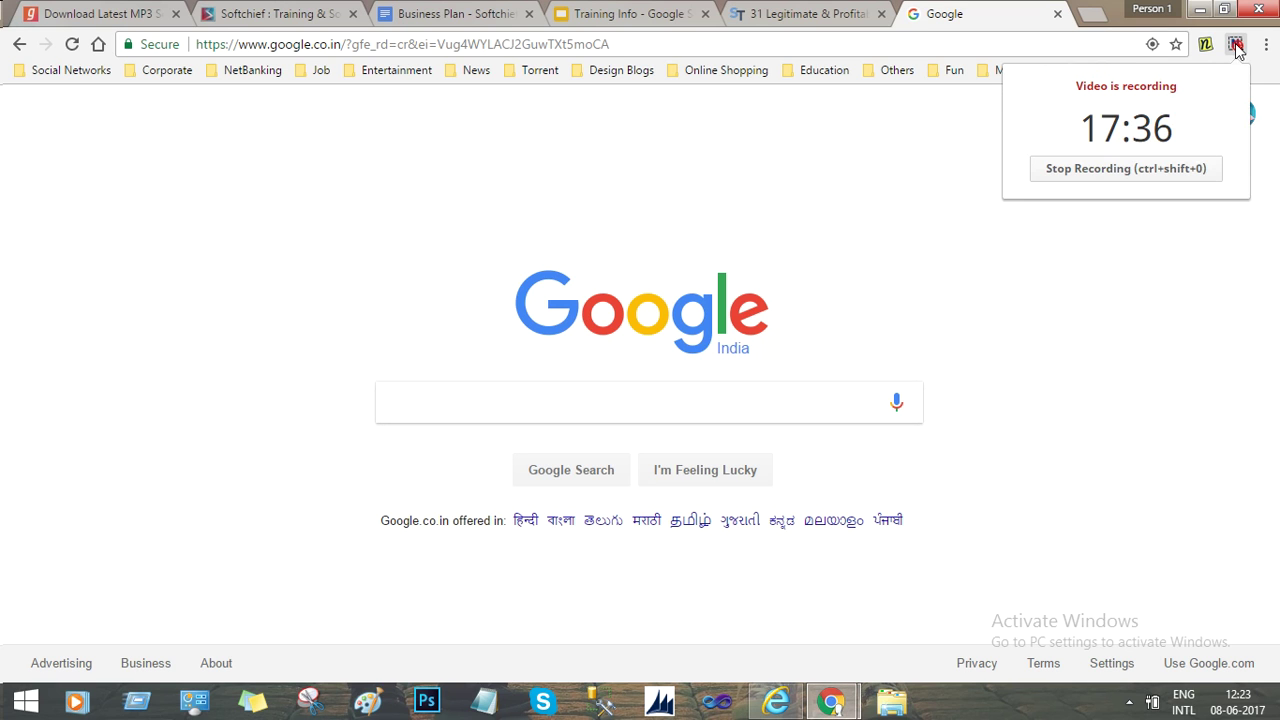